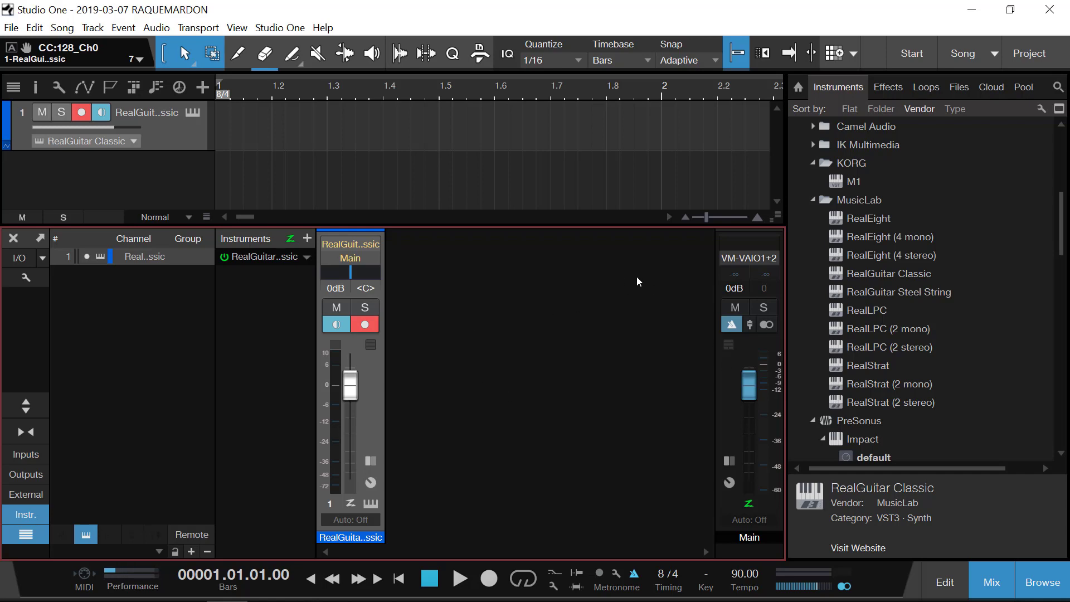
Hide the mixer and open the RealGuitar Classic instrument window from its track.
click(988, 580)
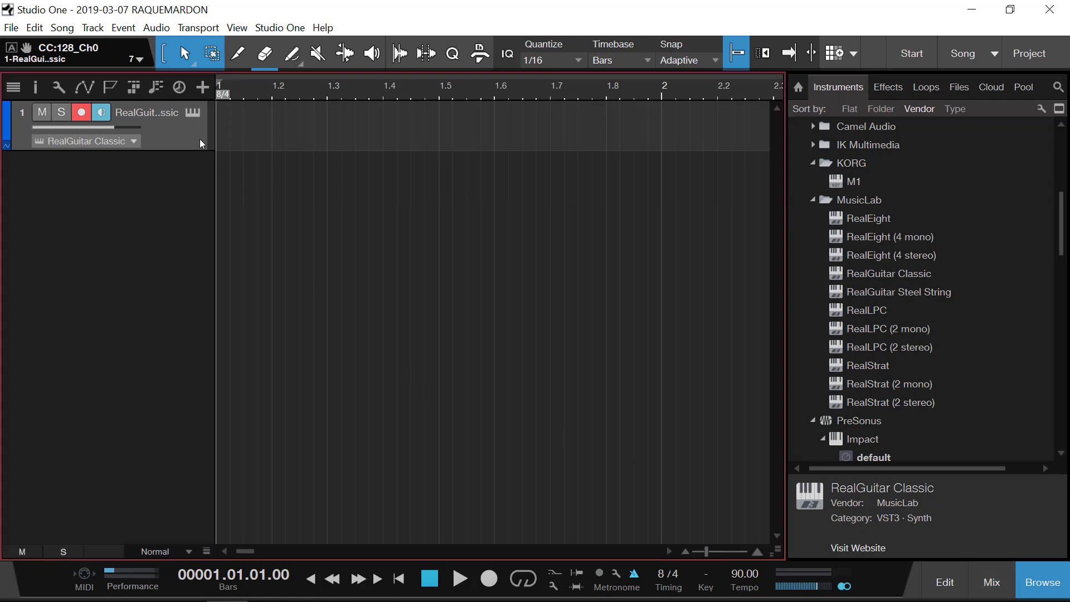
click(193, 112)
drag(565, 82, 640, 44)
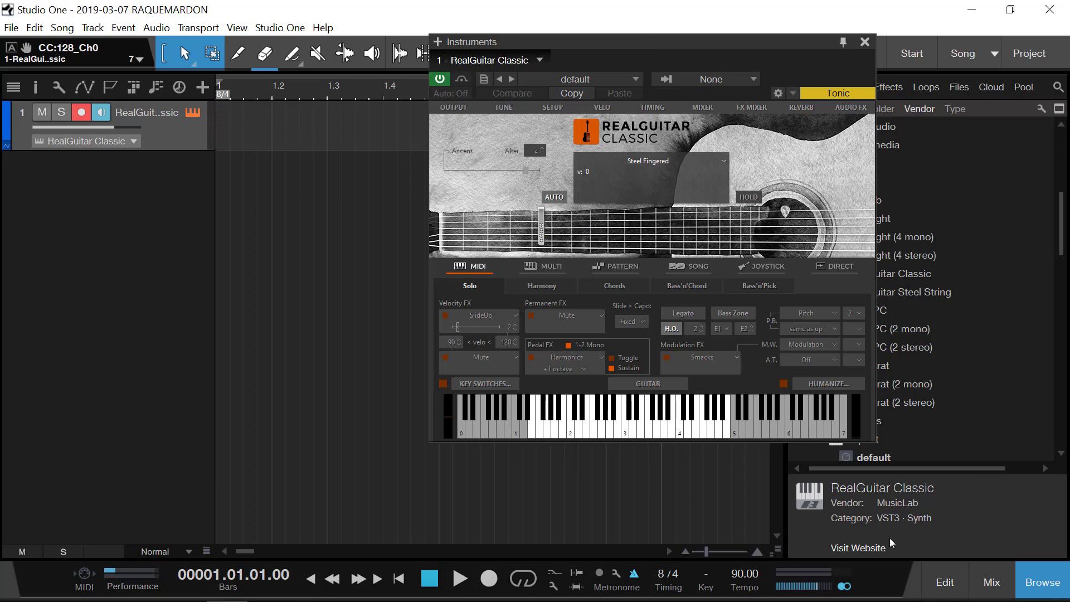
Open the note editor as a detached, maximized window and place the RealGuitar Classic window over its note area.
click(948, 590)
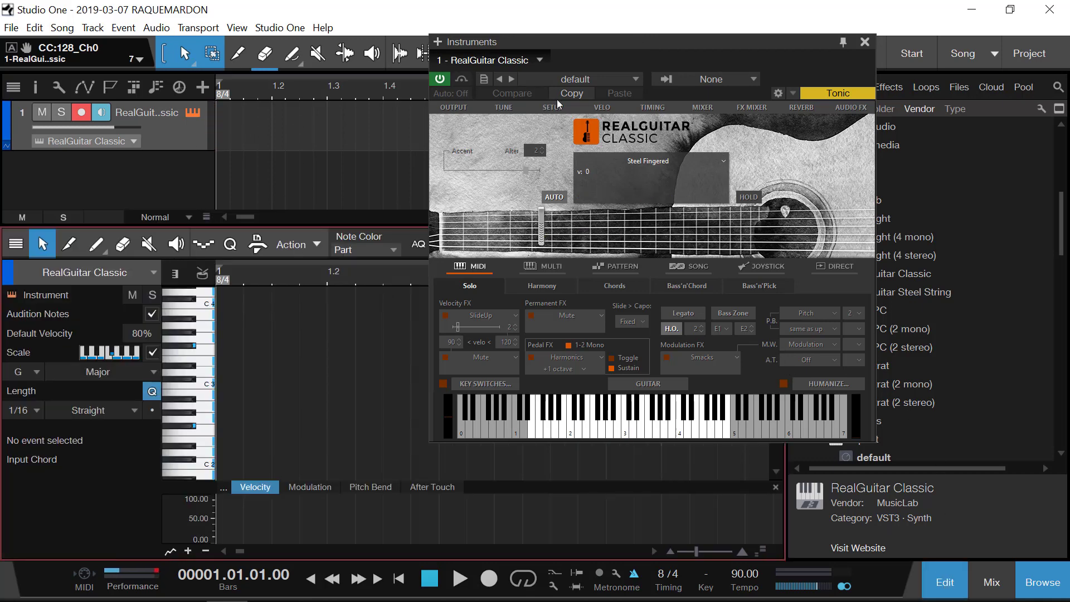
drag(727, 46, 428, 41)
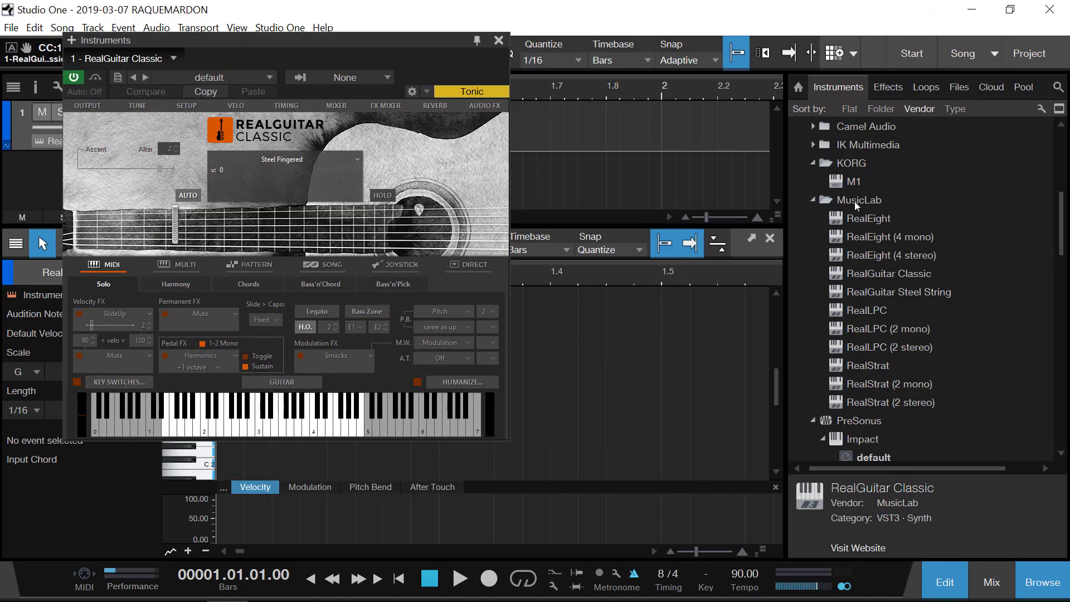
click(752, 239)
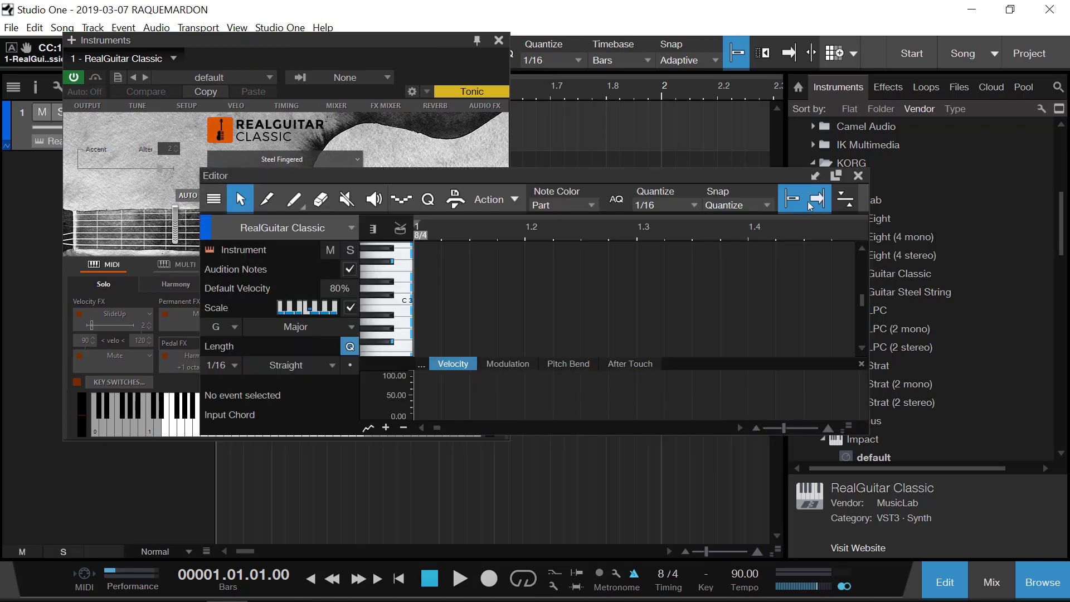
click(836, 176)
drag(303, 39, 828, 67)
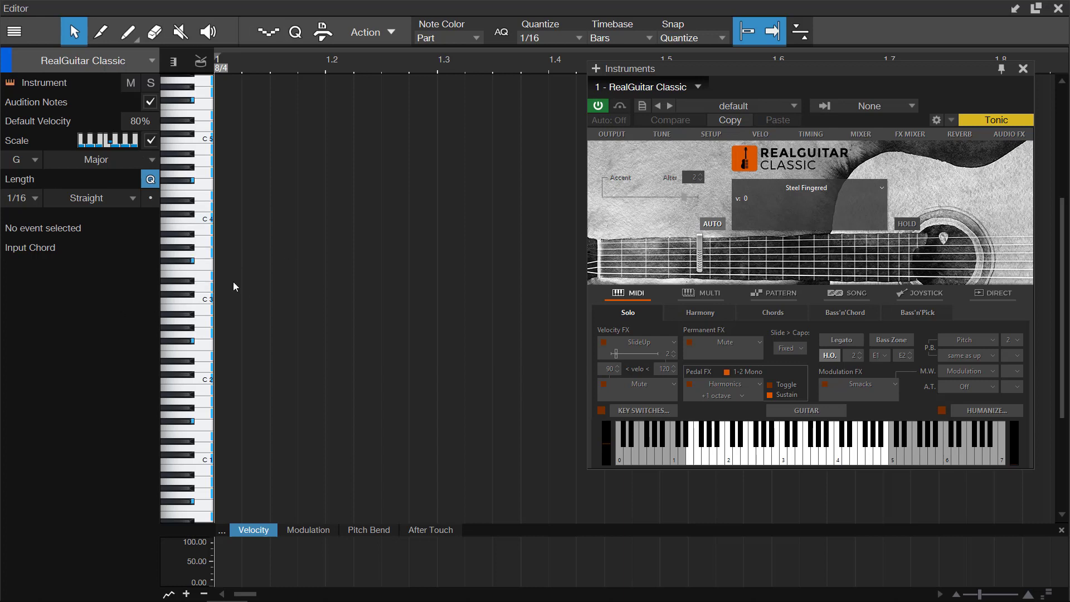
Turn off the editor's scale option and set the scale root to C.
click(150, 141)
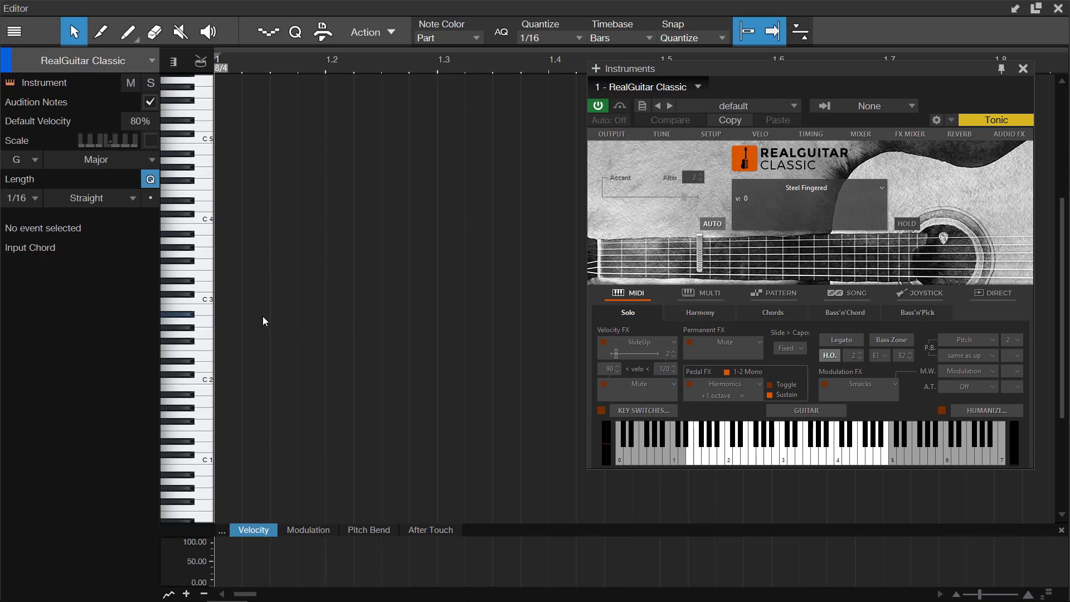
click(38, 160)
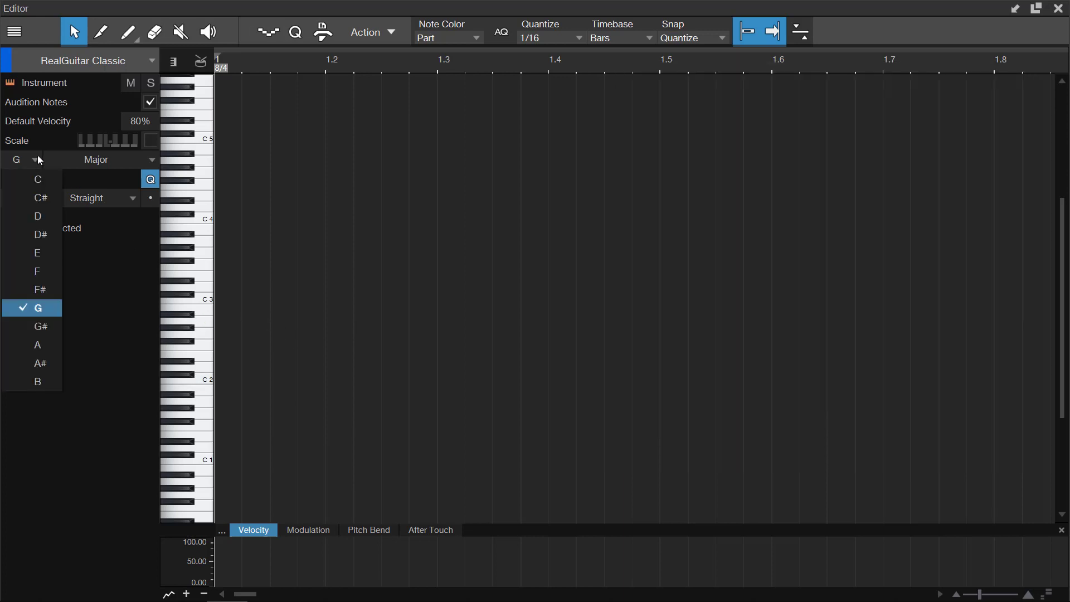
click(40, 178)
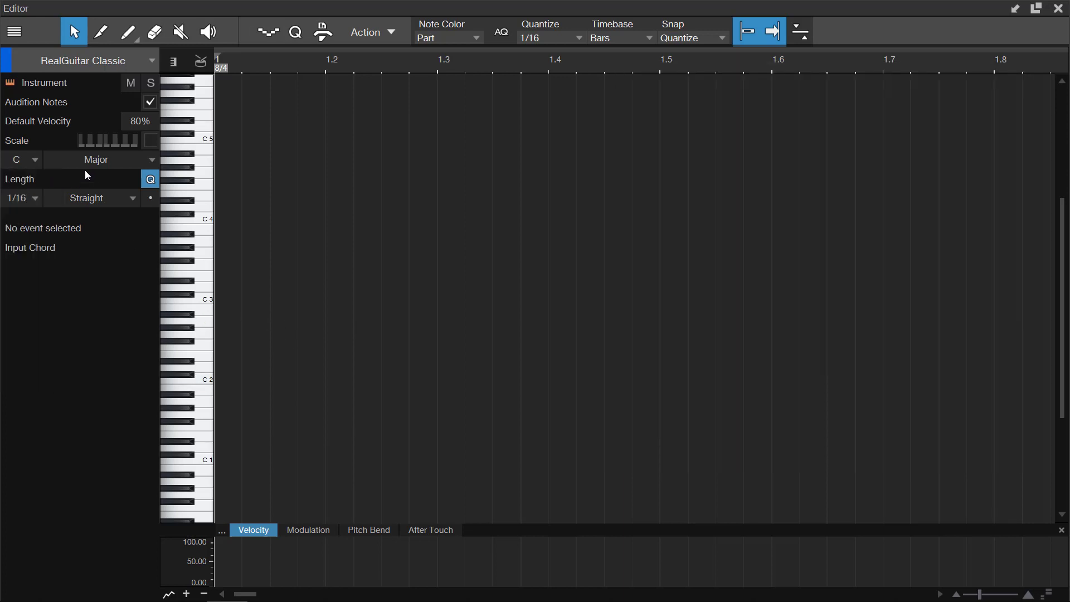
Set the editor's scale to G Major and turn the scale option on.
click(34, 160)
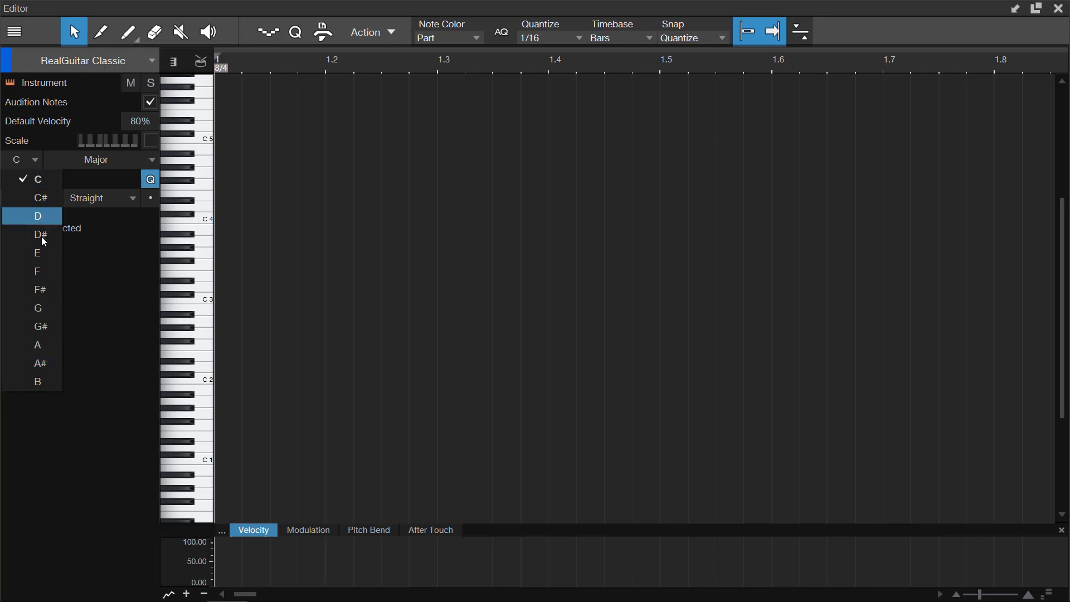
click(43, 309)
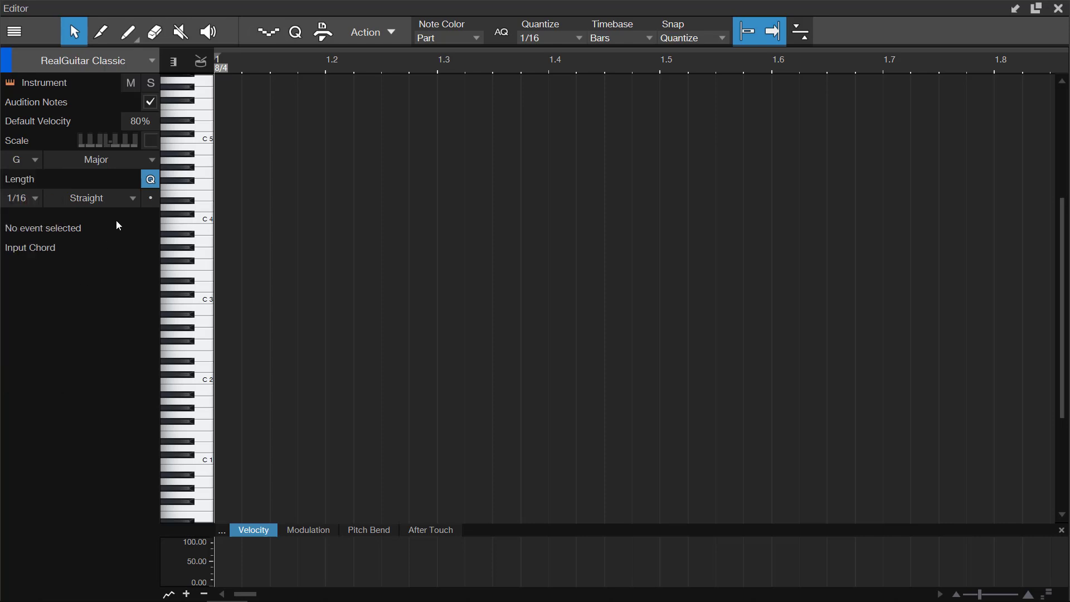
click(153, 160)
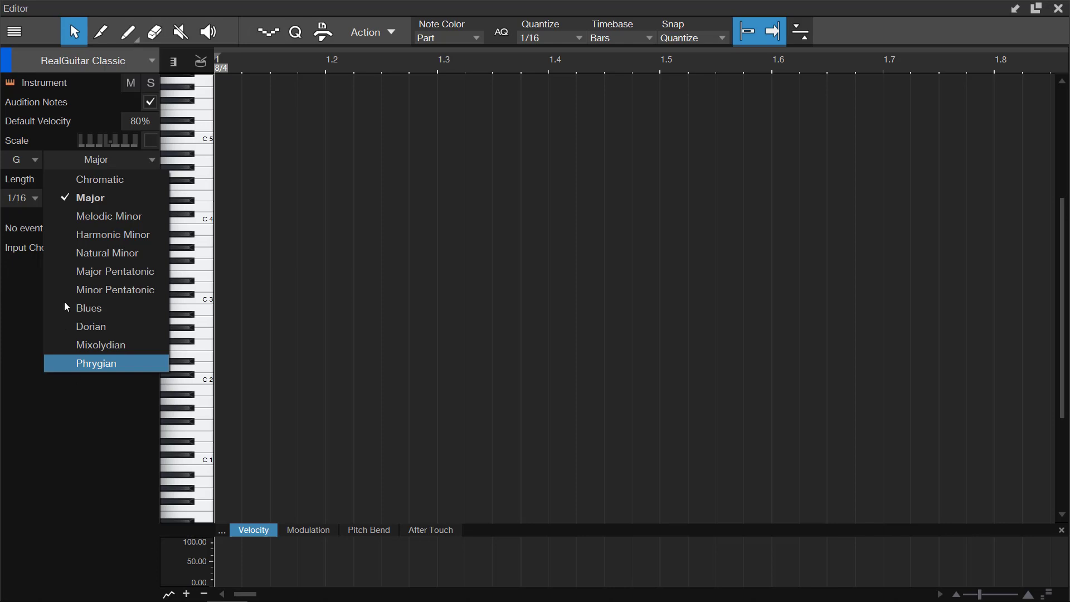
click(104, 199)
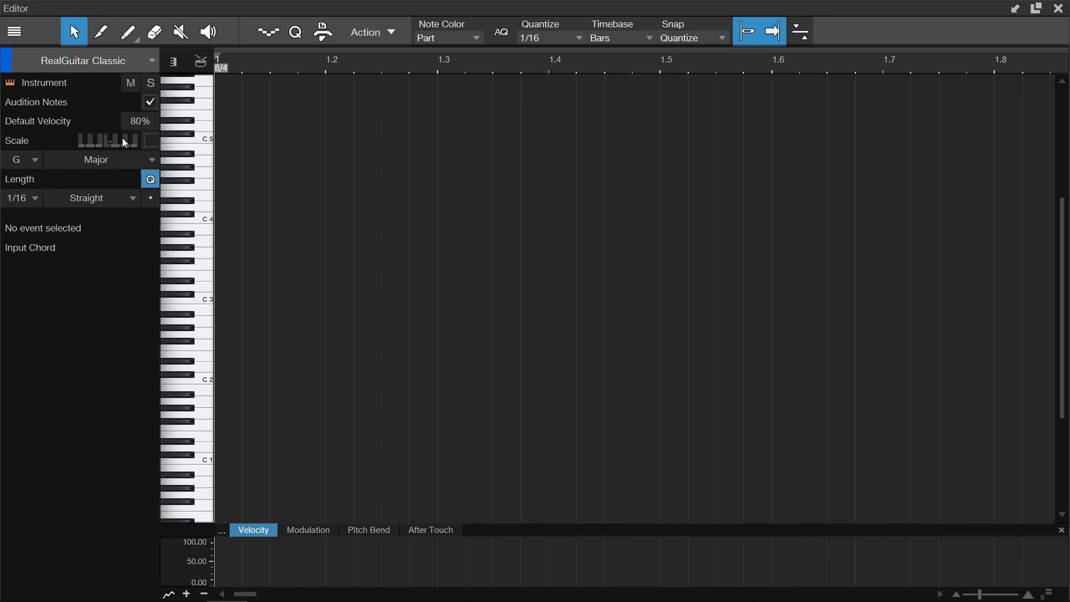
click(150, 141)
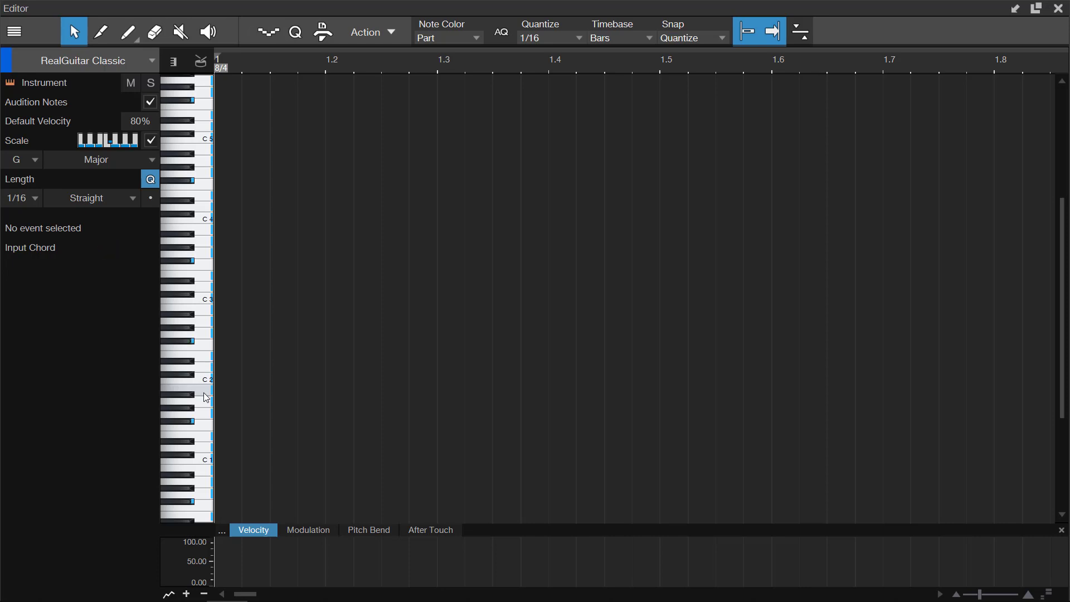
Bring up the RealGuitar Classic window and audition the F#3 and F3 keys on the editor's piano keyboard.
key(F11)
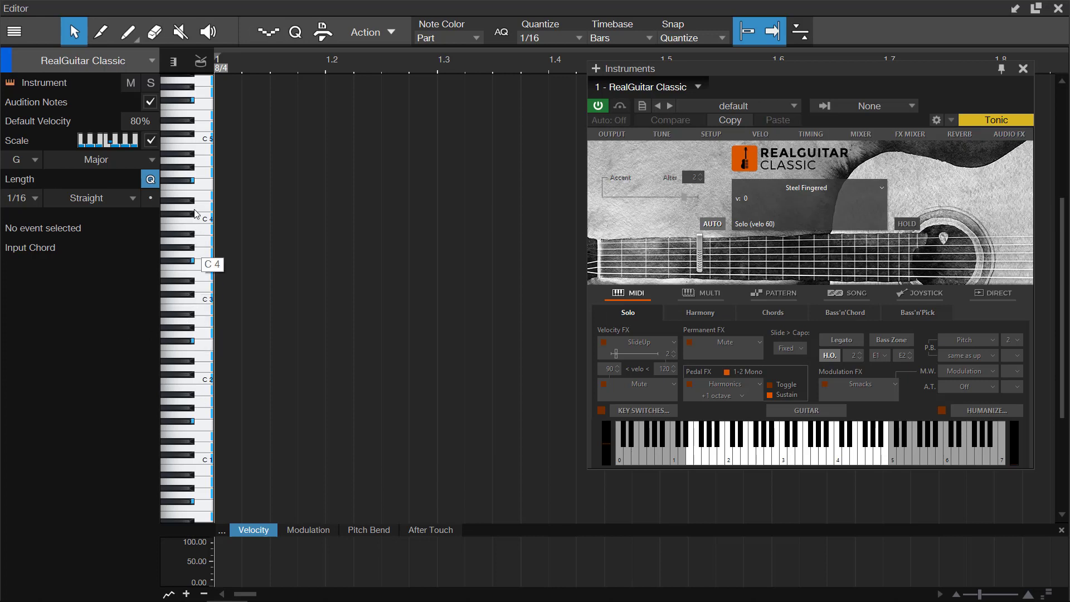
scroll(188, 193, up, 1)
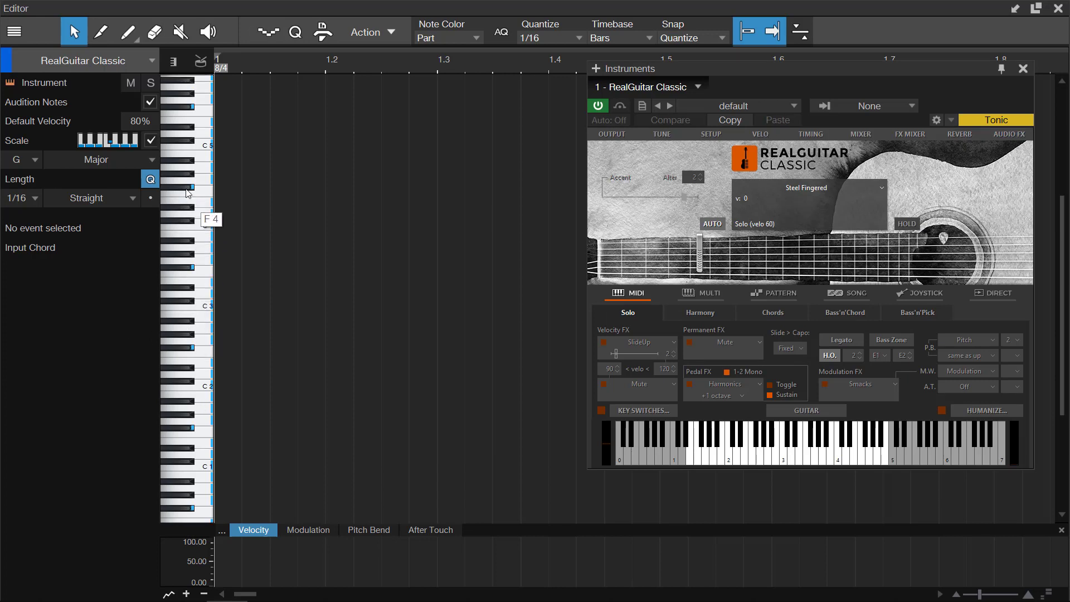
scroll(188, 193, up, 4)
scroll(188, 193, up, 6)
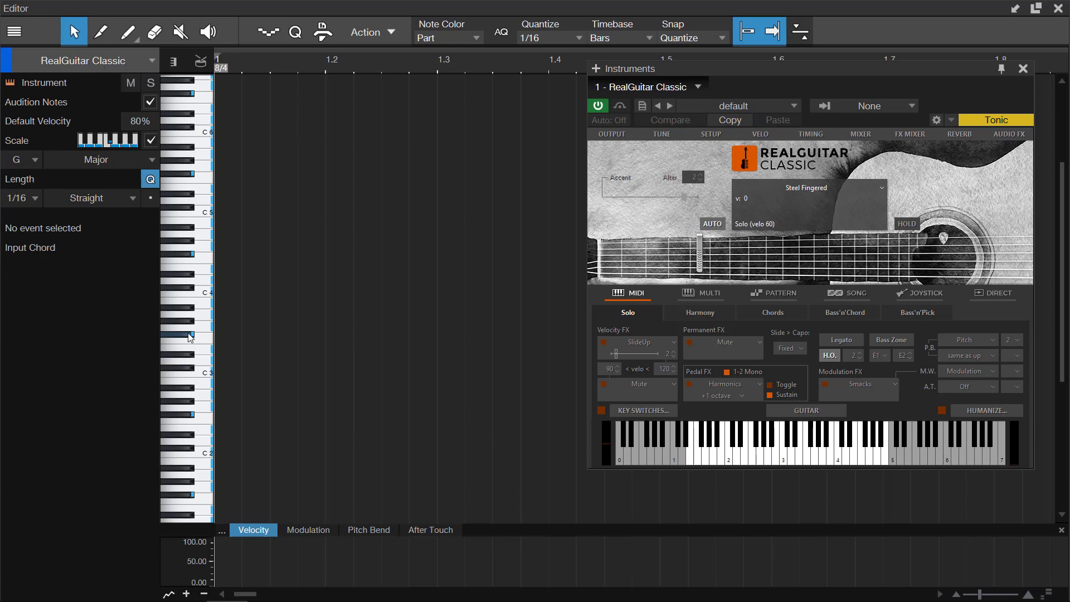
click(190, 337)
click(190, 337)
click(190, 338)
click(190, 337)
click(190, 338)
scroll(186, 365, down, 1)
click(197, 328)
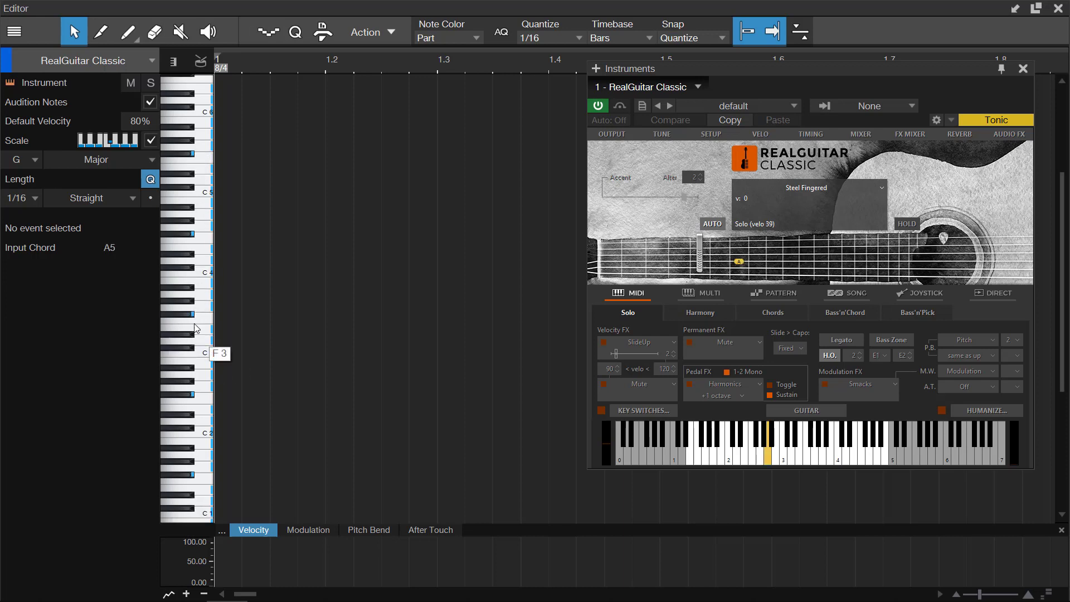
Audition the C4 and C3 keys on the editor's piano keyboard.
scroll(196, 327, up, 2)
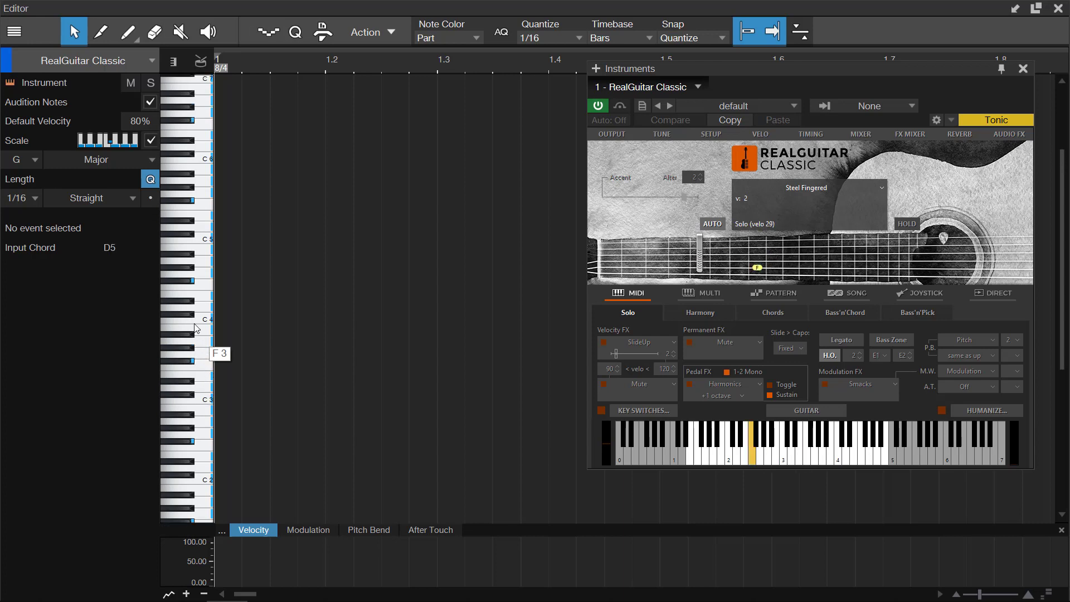
click(201, 323)
click(201, 322)
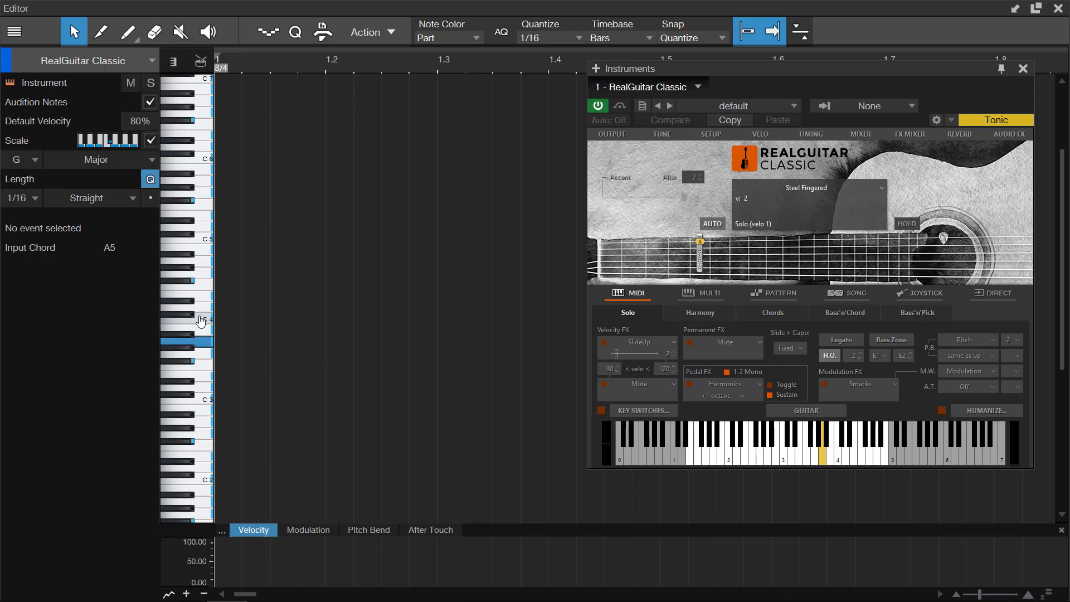
scroll(201, 321, down, 3)
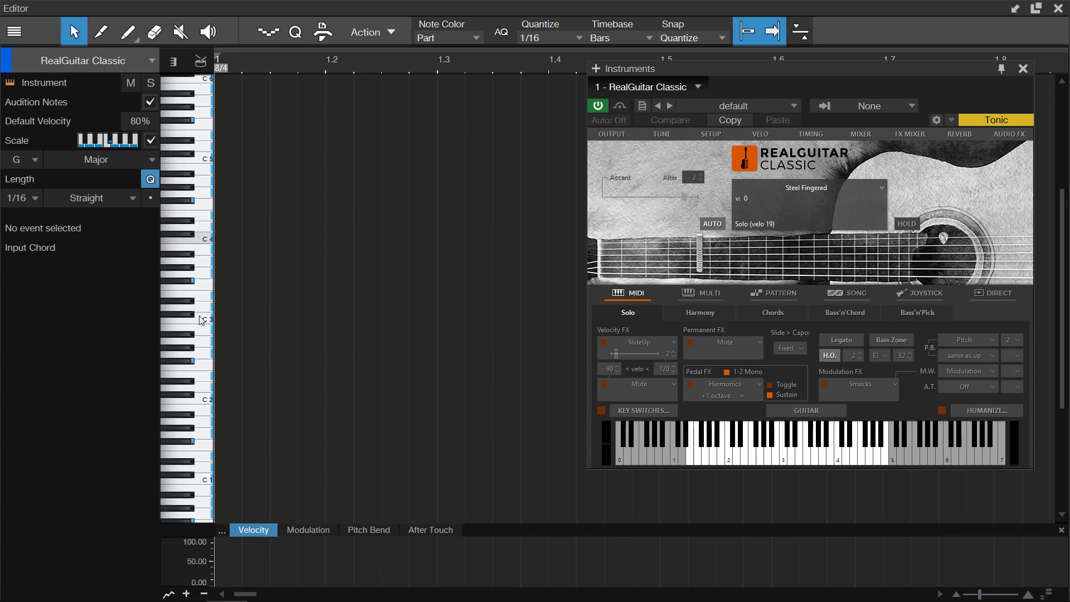
click(202, 321)
click(201, 320)
Show the step recording options in the editor and take a brief look at the quantize options.
click(274, 32)
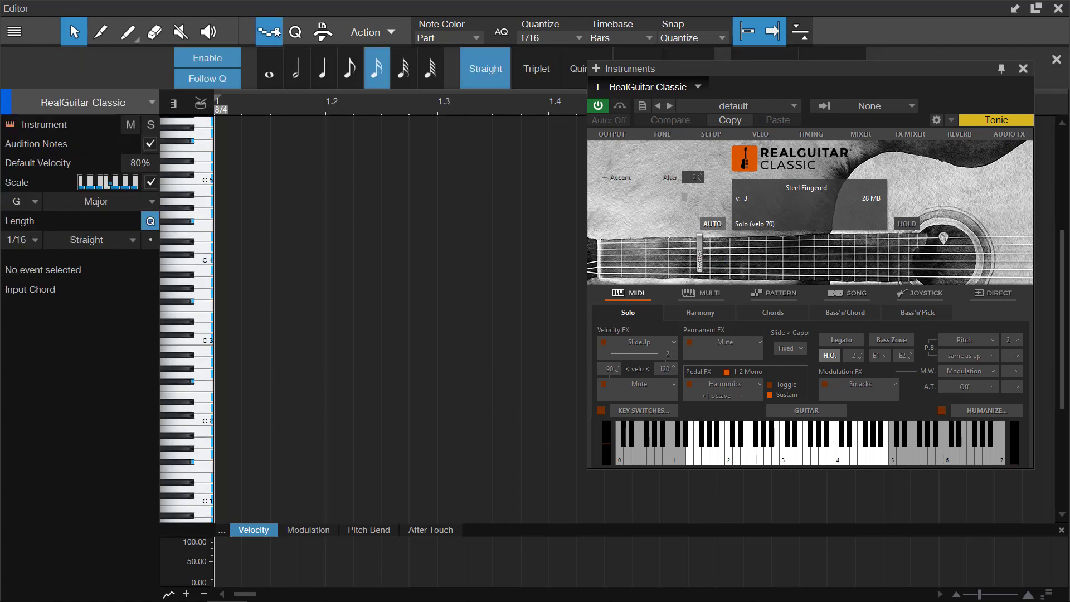
click(294, 31)
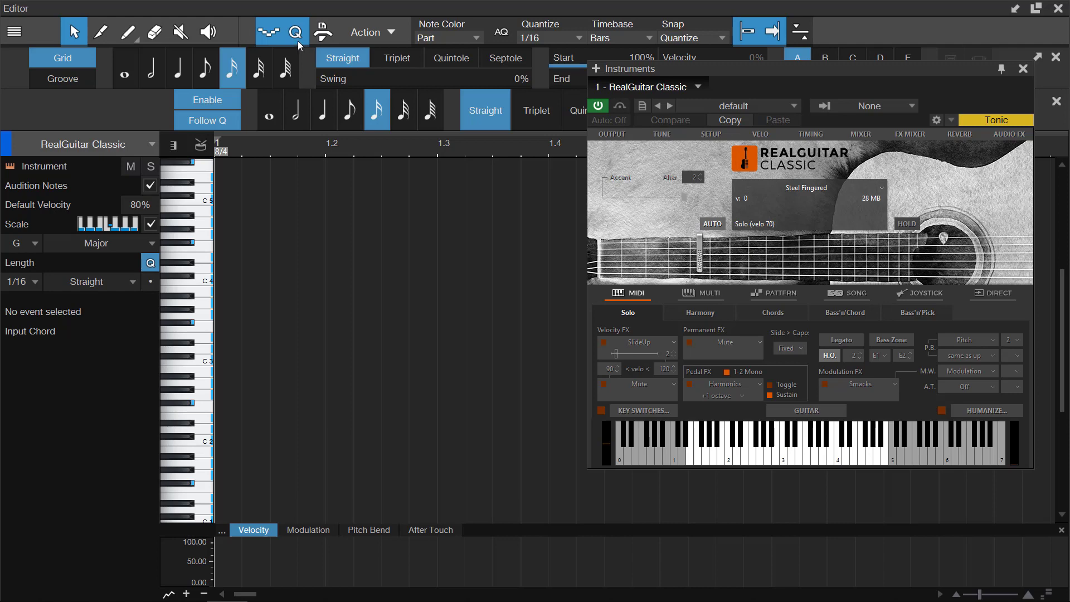
click(296, 32)
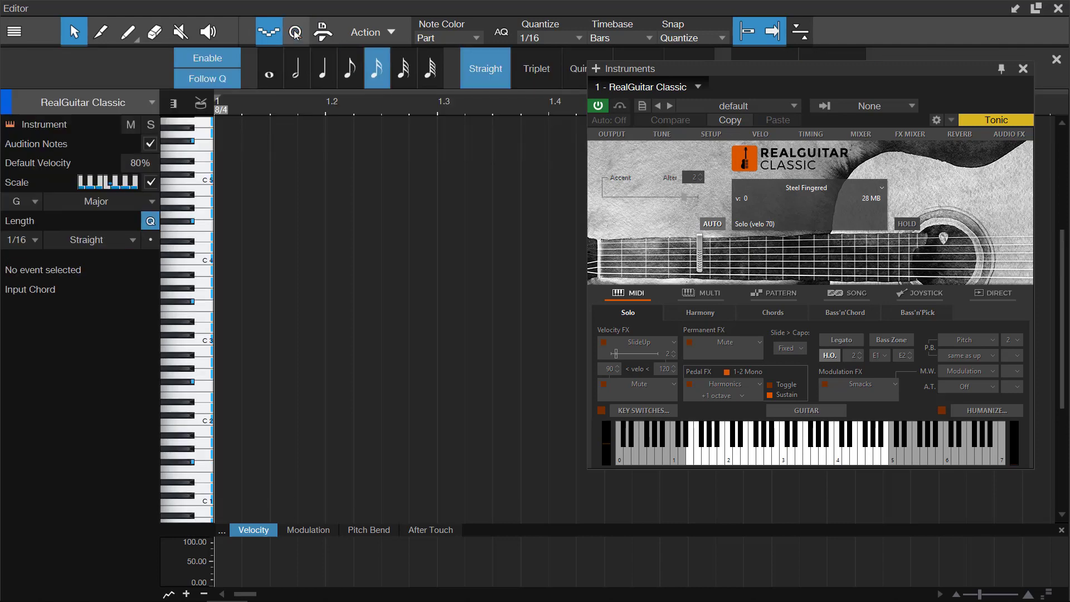
click(263, 34)
click(263, 34)
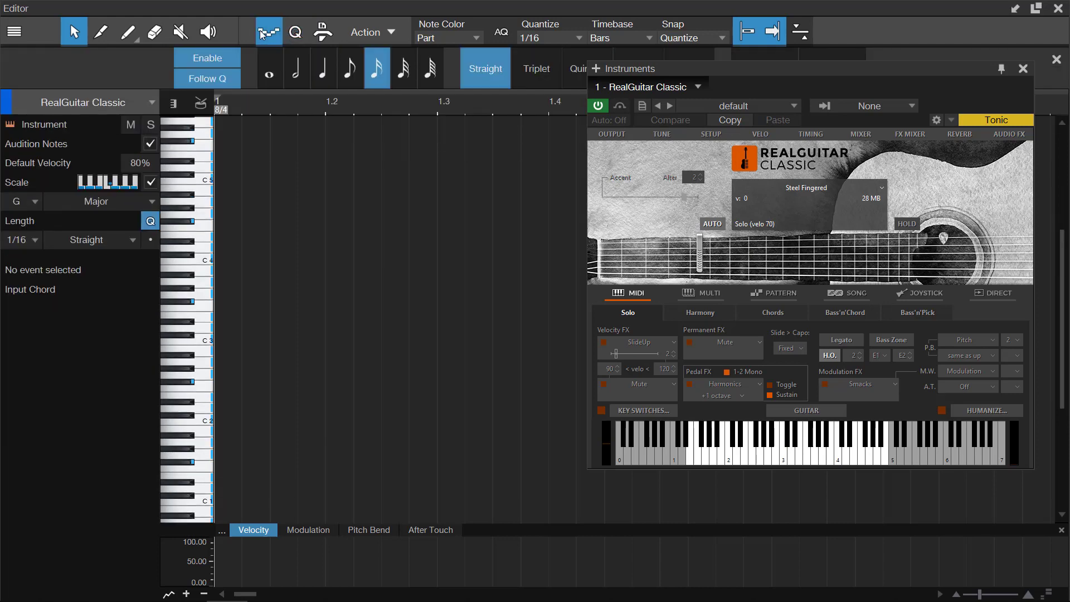
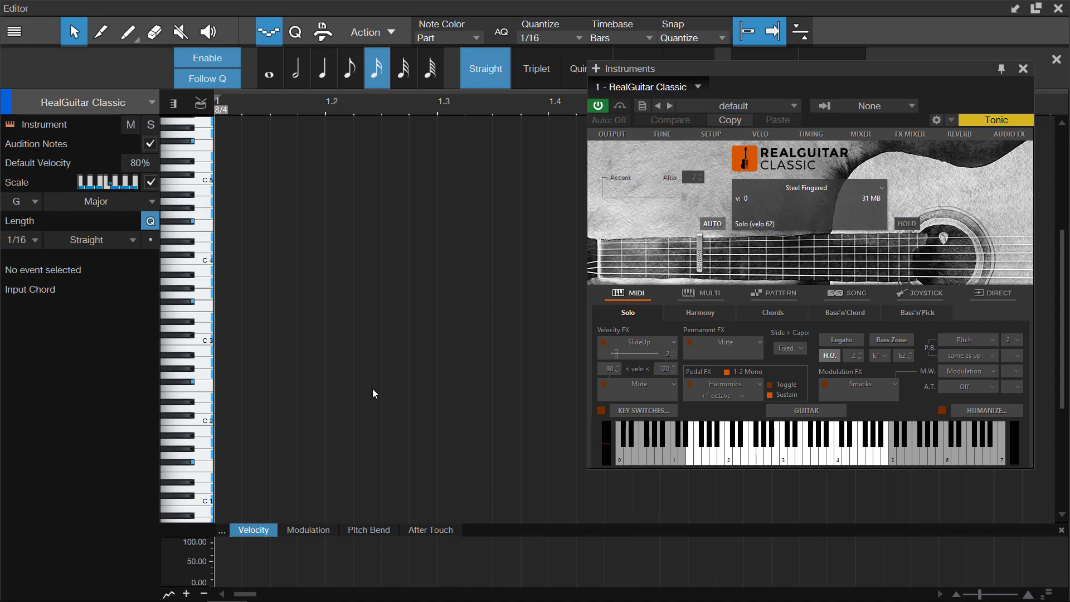
Set the editor's scale to A Natural Minor and bring the RealGuitar Classic window back up.
key(F11)
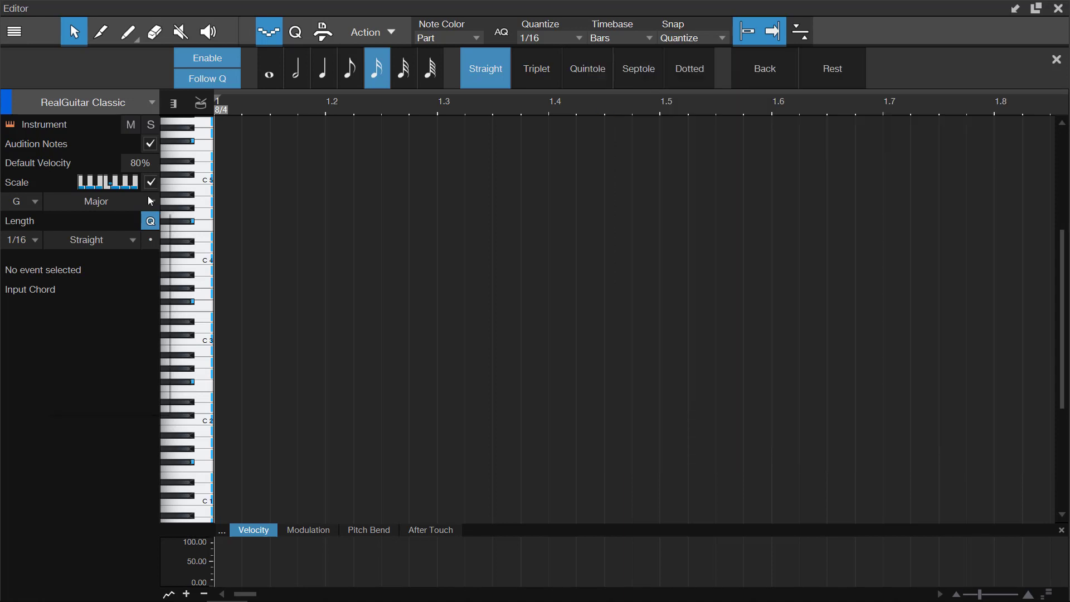
click(152, 203)
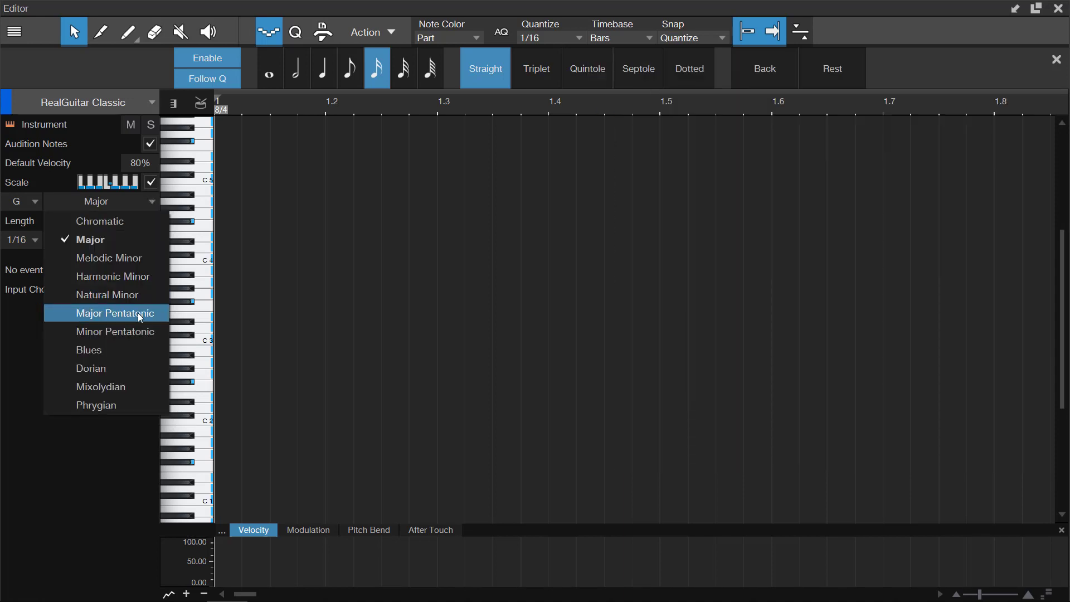
click(114, 295)
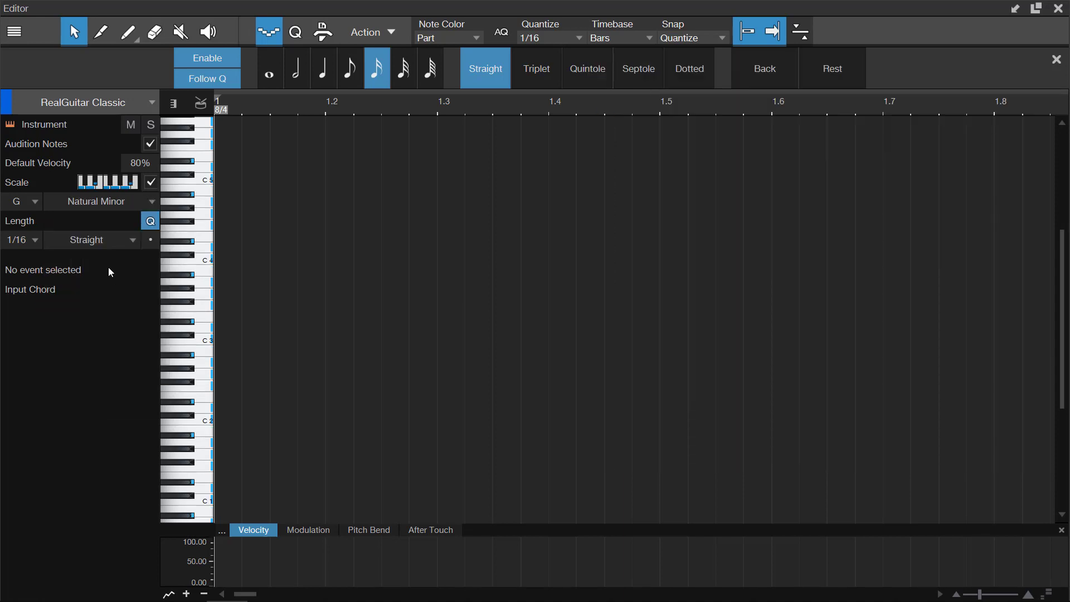
click(37, 201)
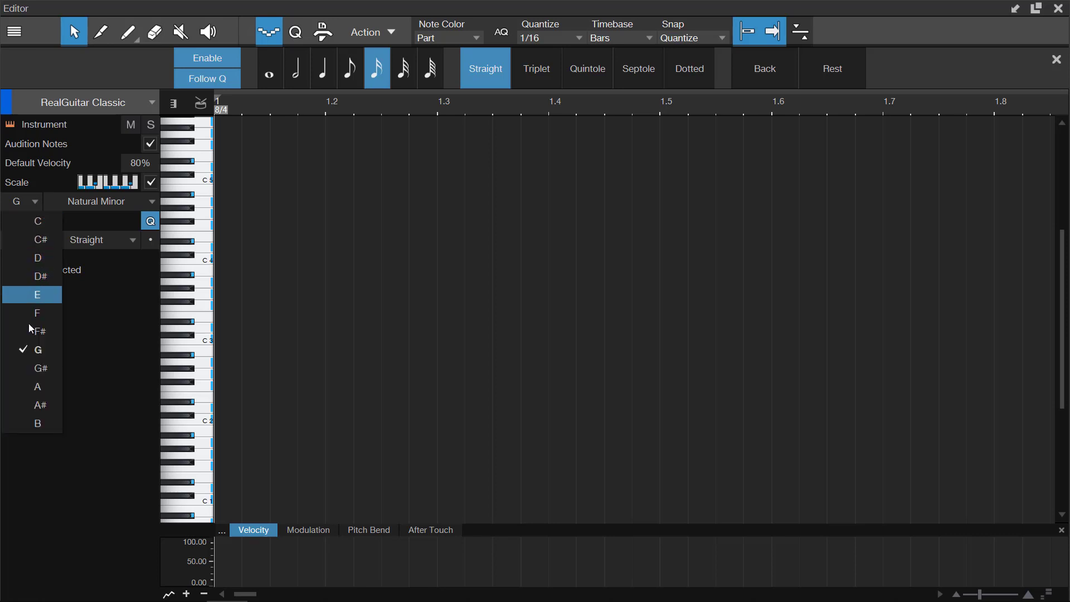
click(43, 388)
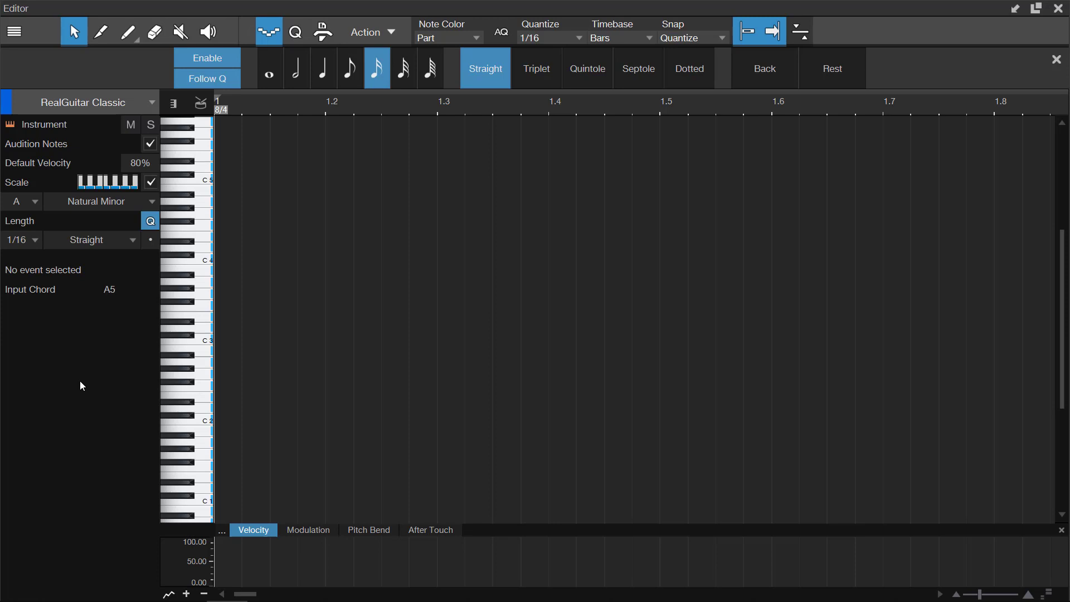
key(F11)
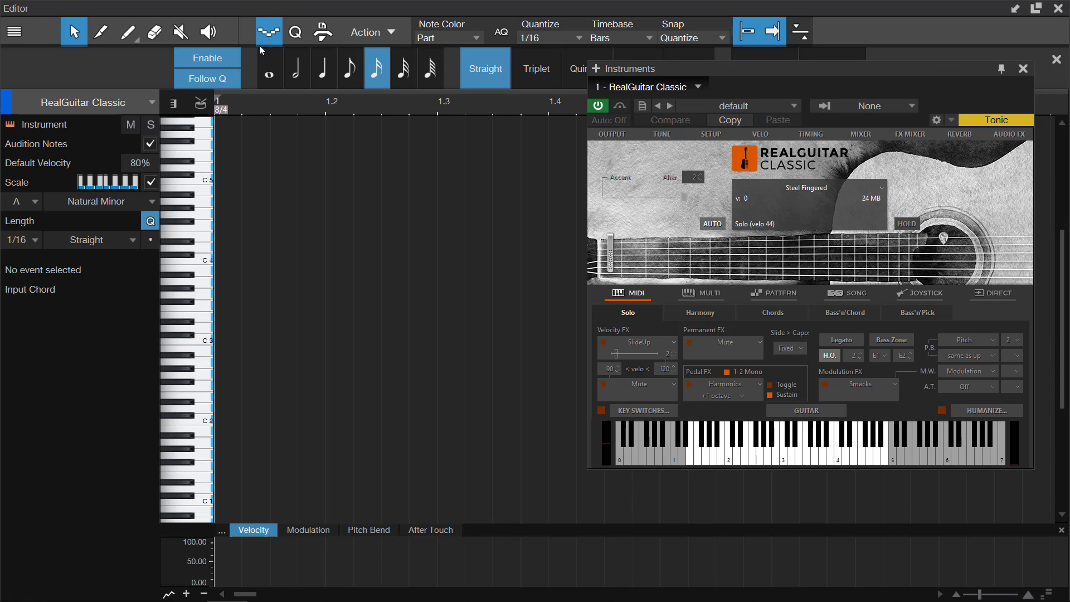
Show the quantize options and put away the instrument window, restoring the editor to its smaller floating size.
click(295, 32)
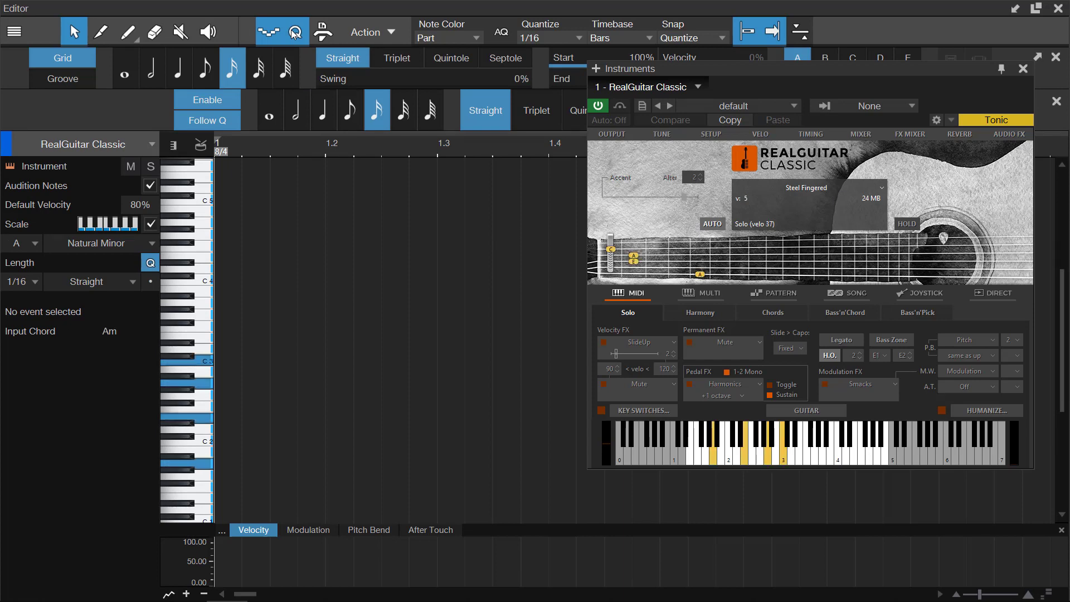
click(1024, 68)
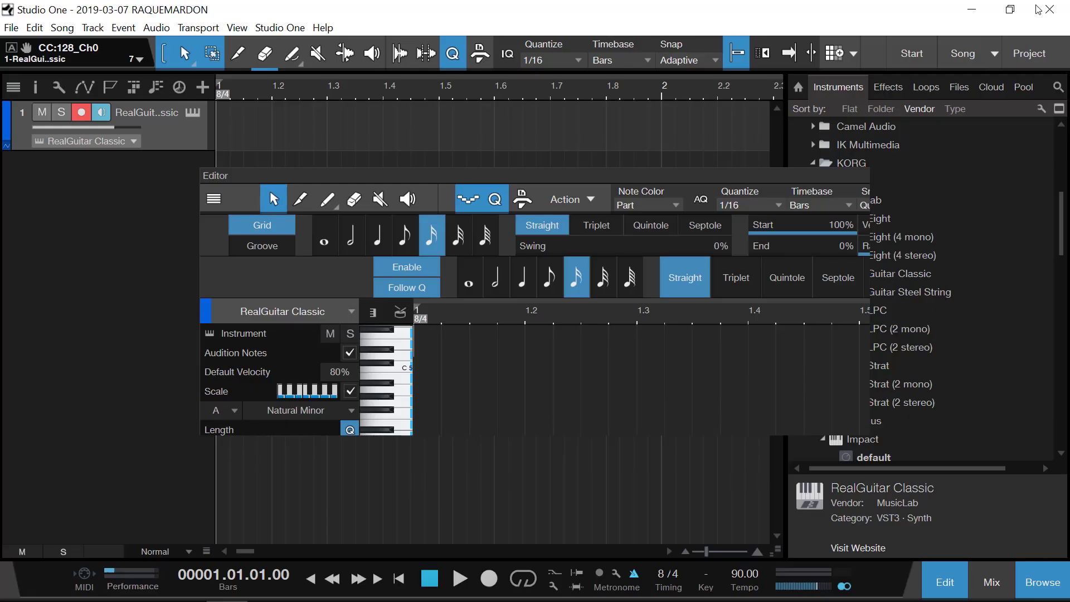
click(1036, 9)
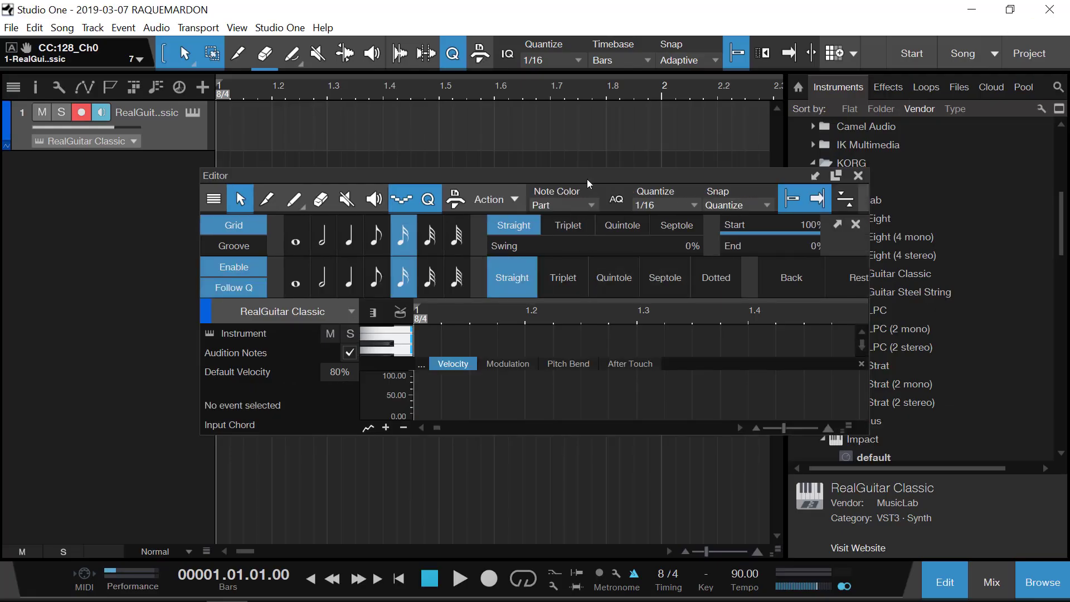
Insert an empty one-bar pattern at the start of the RealGuitar Classic track, repositioning the floating editor clear of the track.
drag(587, 183, 606, 304)
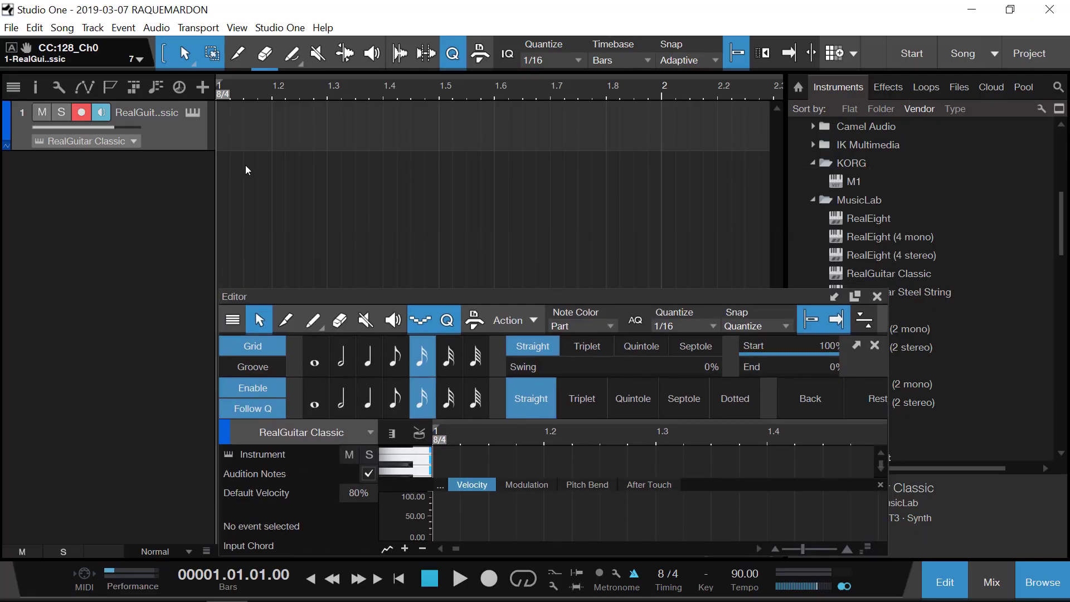
click(220, 146)
key(ctrl+shift+p)
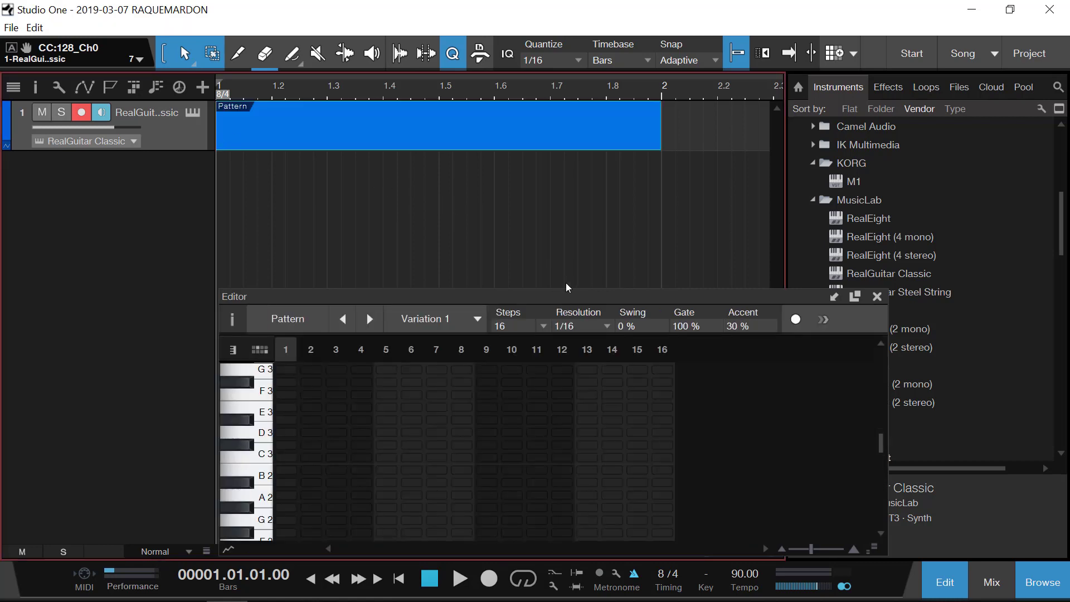
drag(567, 290, 595, 187)
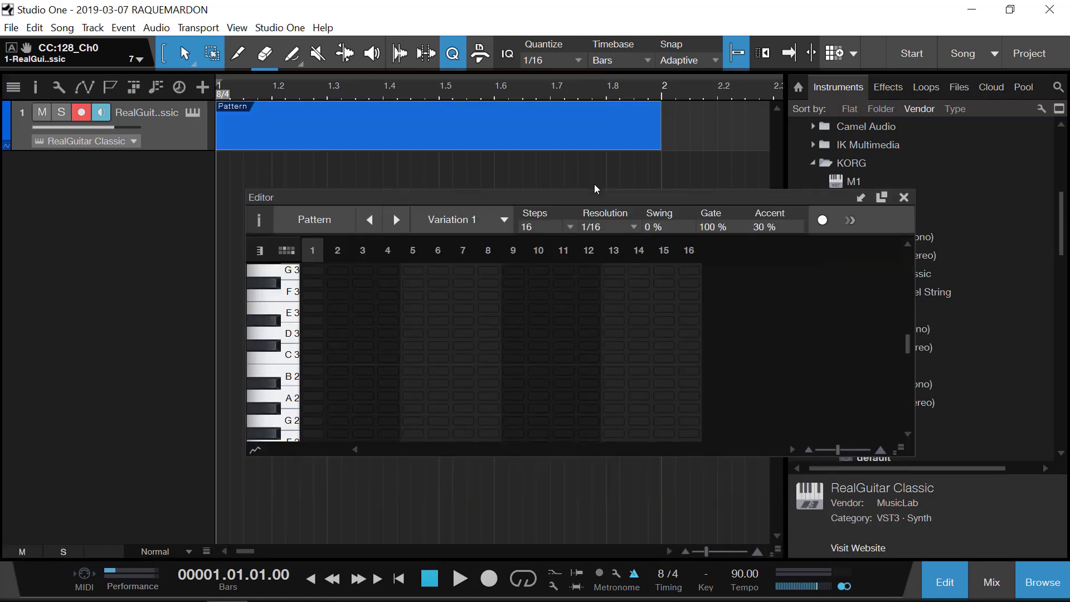
Compare the pattern editor's drum and melodic views, return to the melodic view, and close the editor.
click(277, 246)
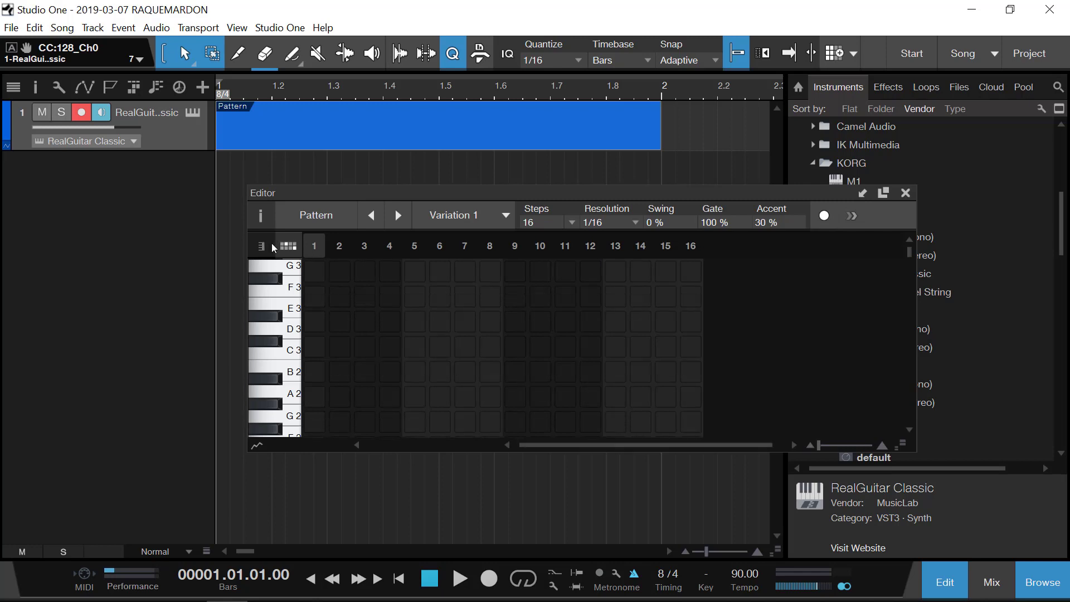
click(262, 246)
click(288, 246)
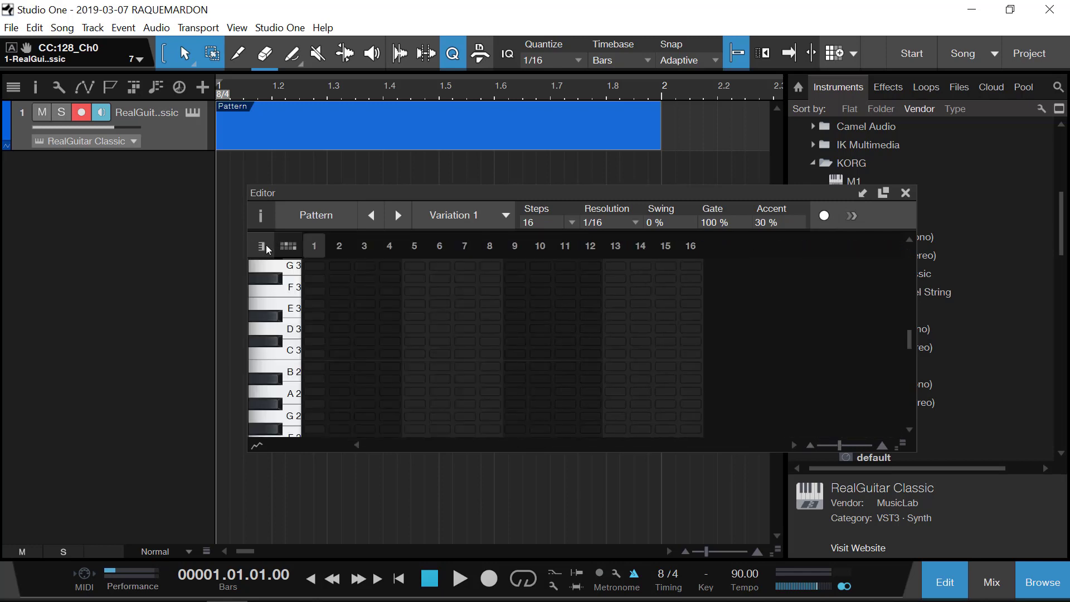
click(905, 192)
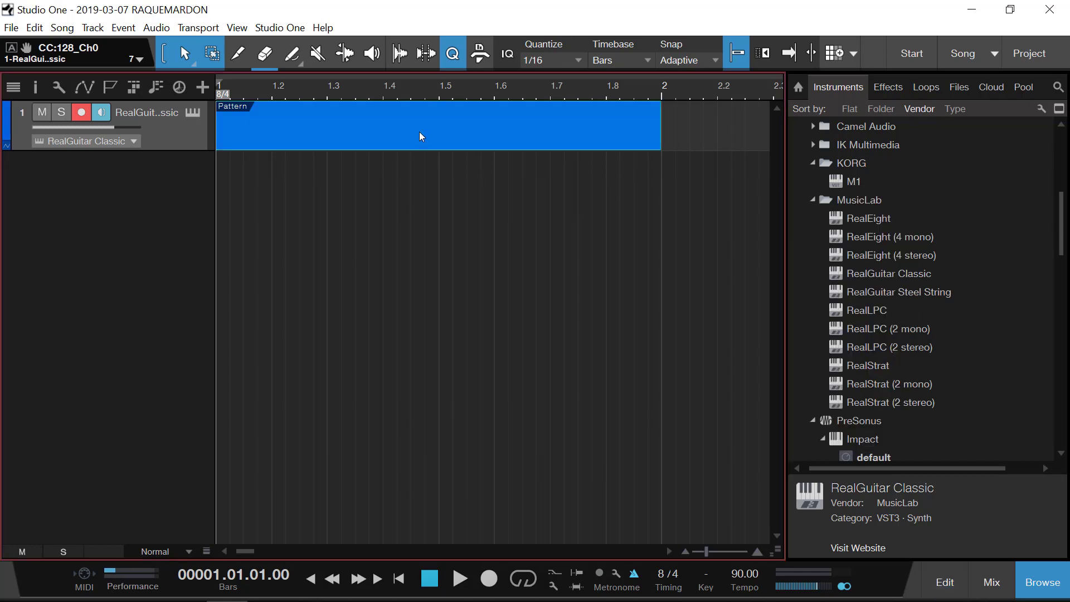
Reopen the pattern in the enlarged editor, check its list of variations, and close the editor.
click(945, 582)
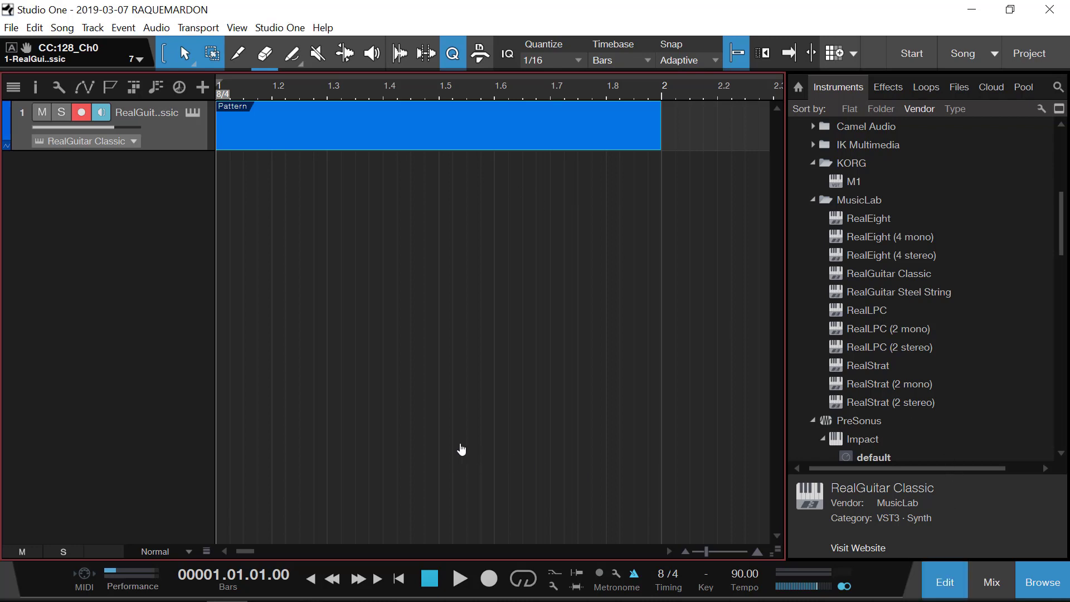
click(884, 193)
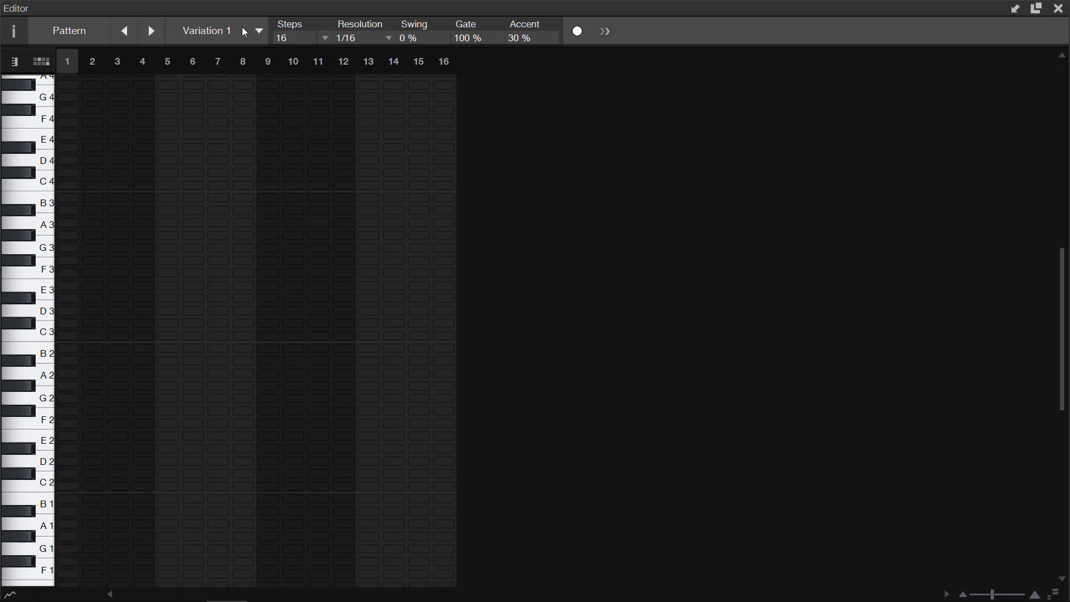
click(259, 32)
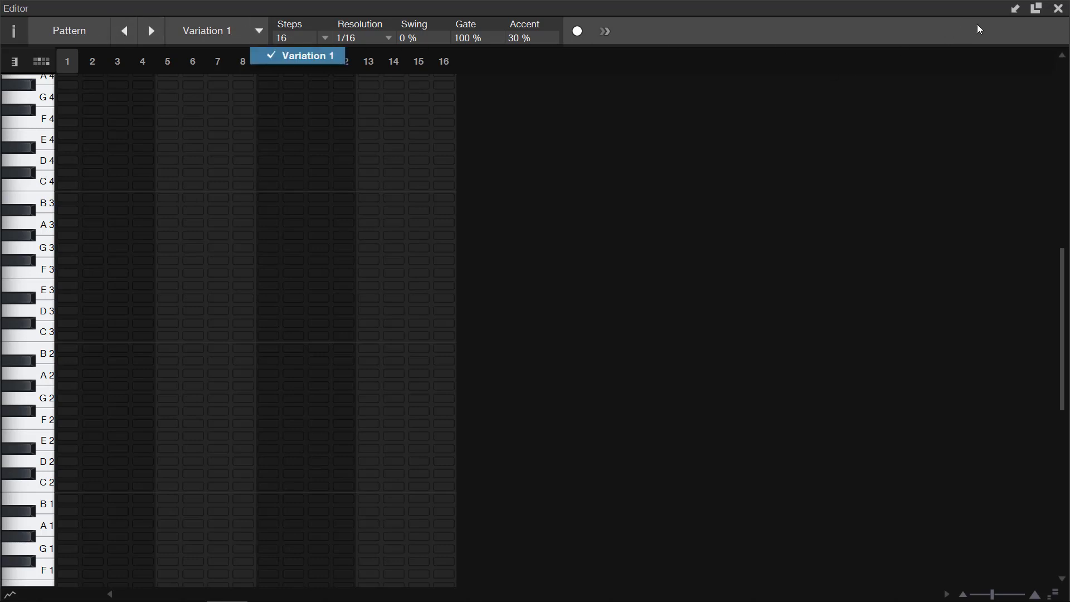
key(Escape)
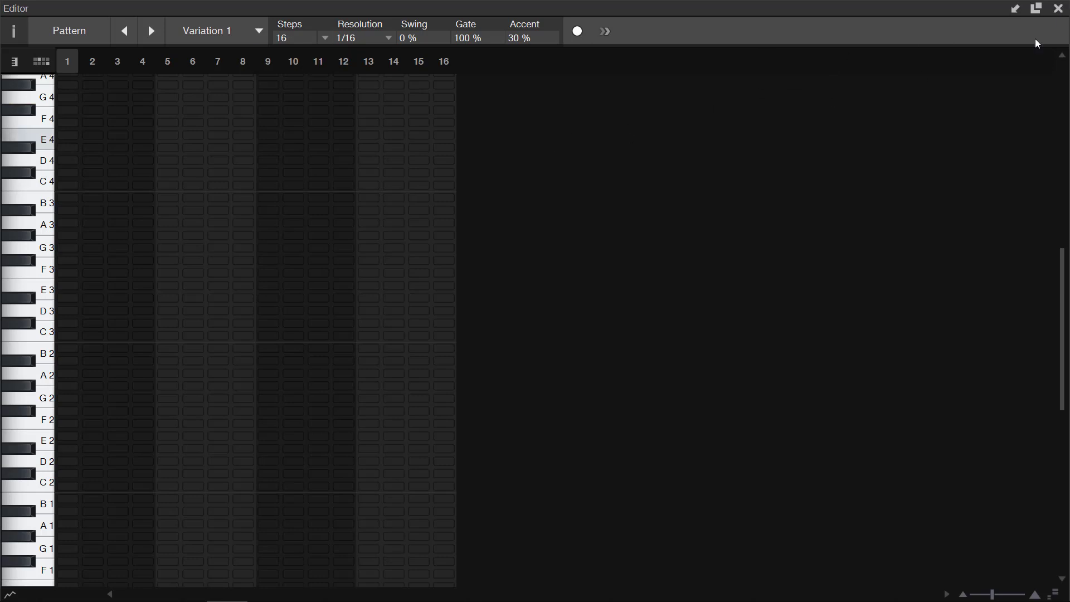
click(1064, 5)
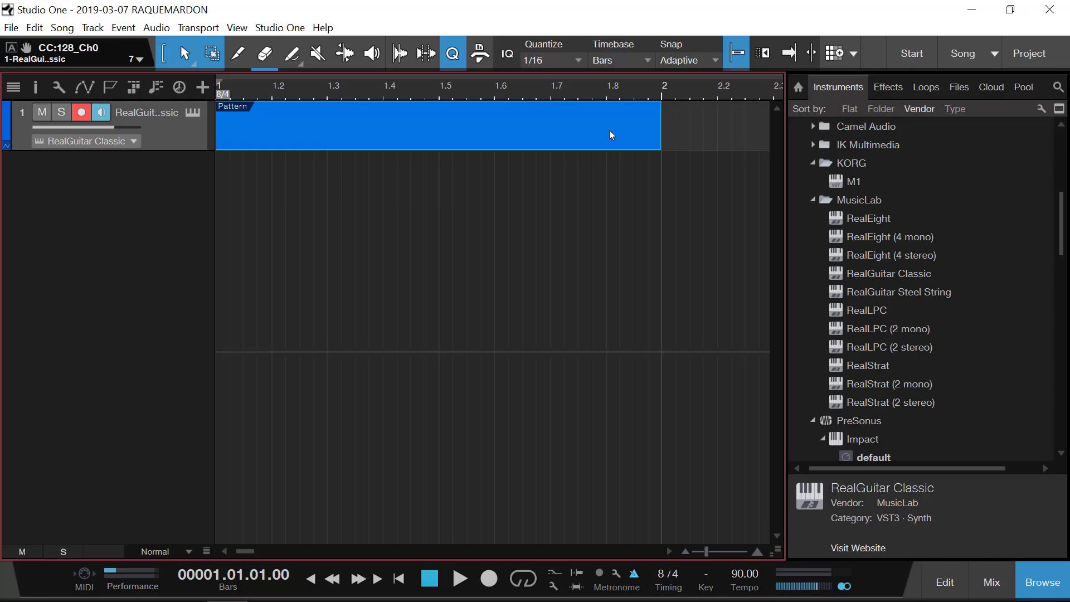
Delete the pattern and record a short RealGuitar Classic performance from the start of bar 1.
key(Delete)
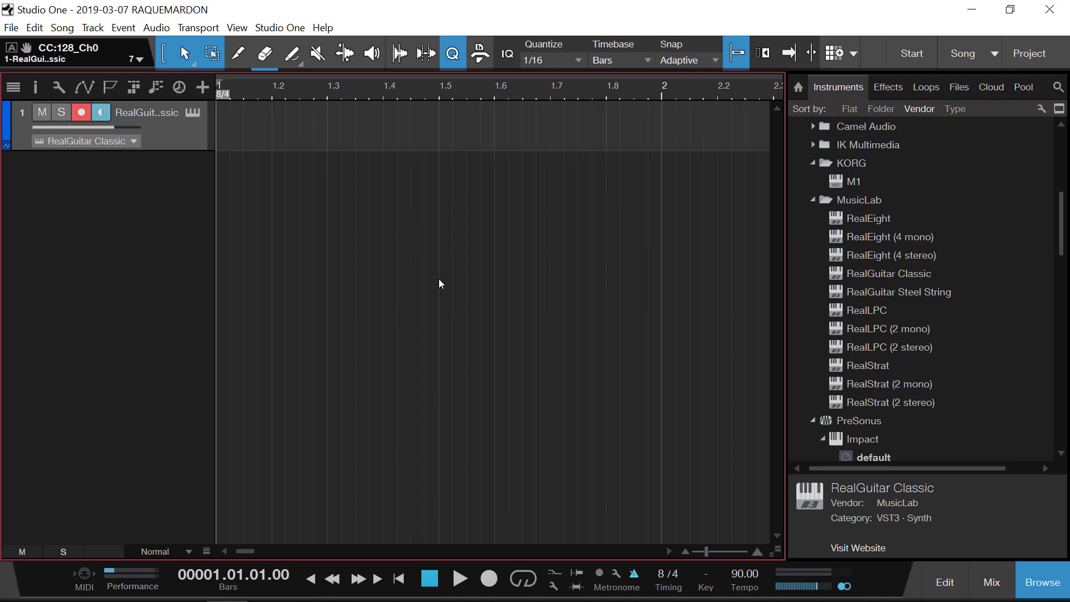
key(f)
key(KP_Multiply)
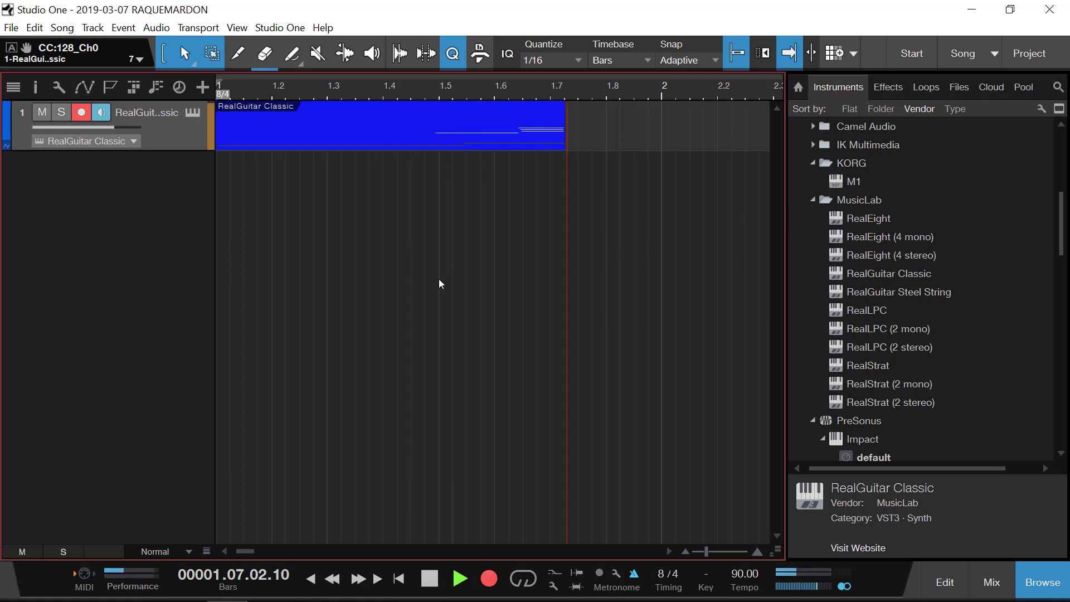
key(space)
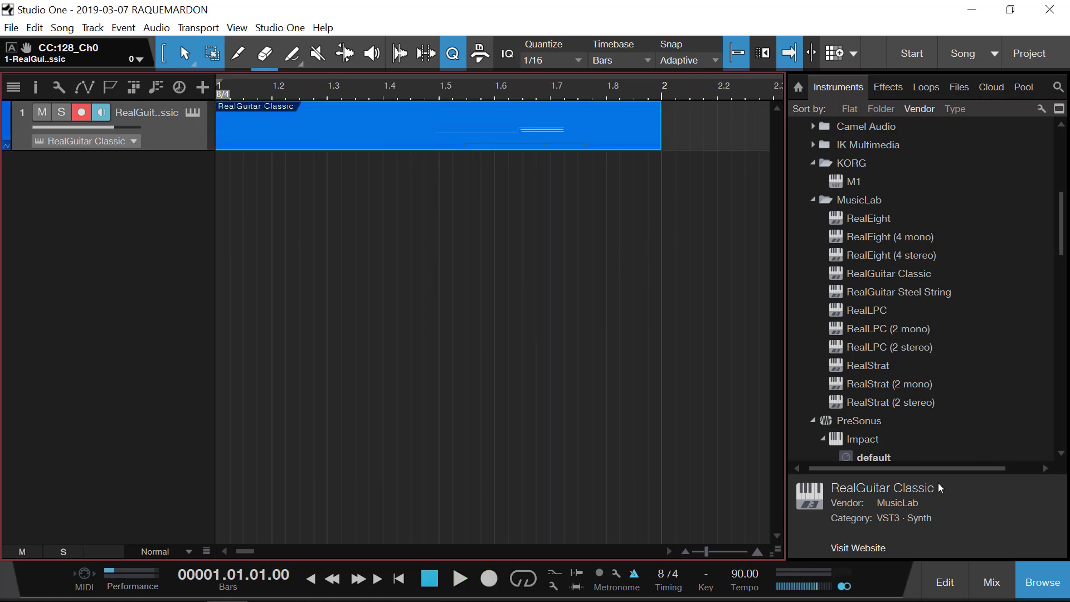
Open the recorded part in the note editor and delete all of its notes.
click(945, 582)
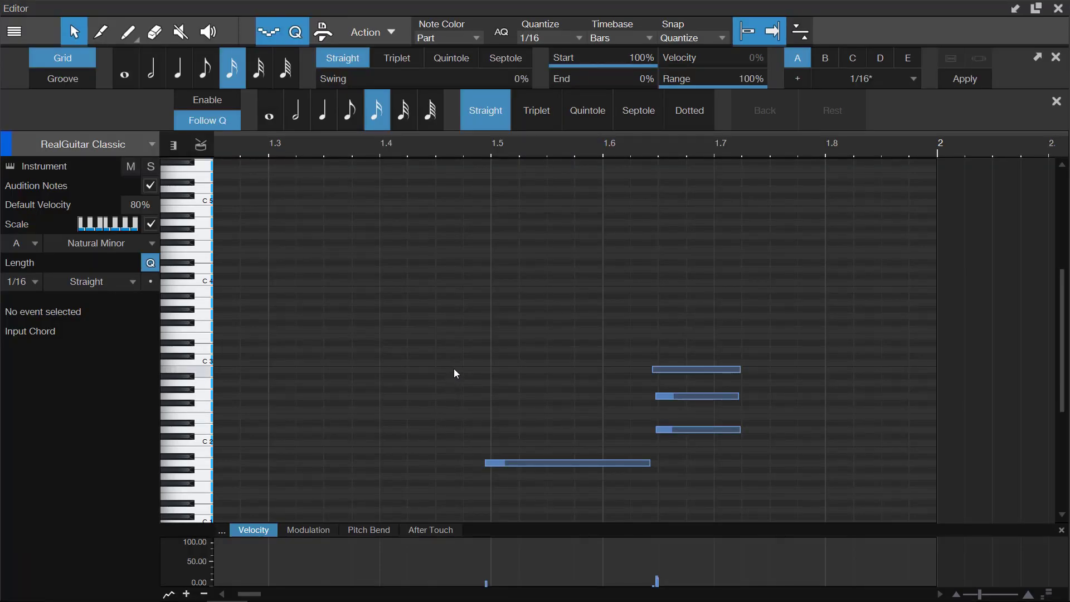
key(ctrl+a)
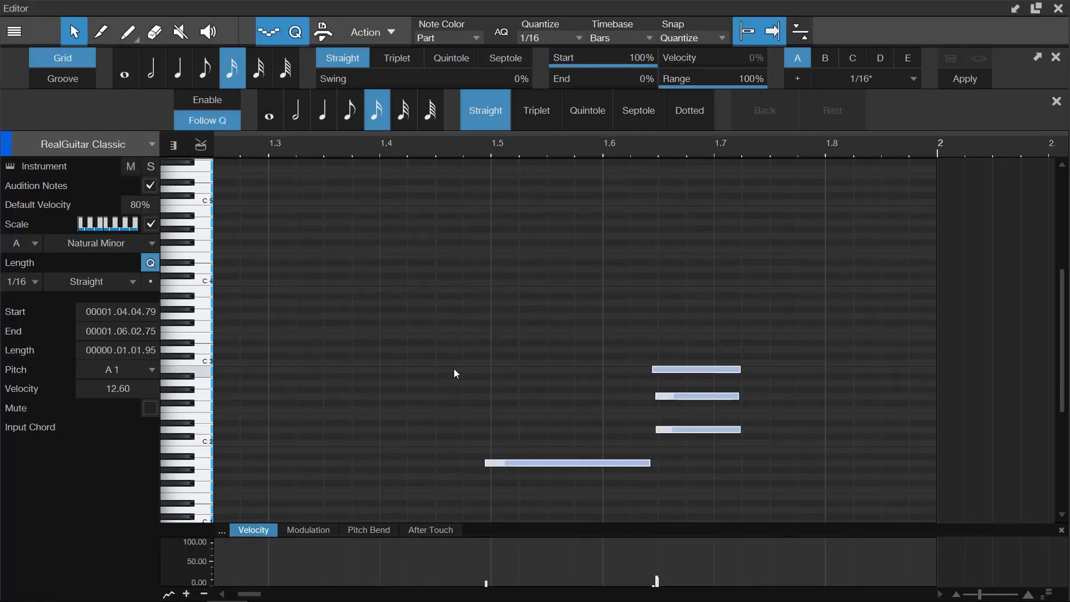
key(Delete)
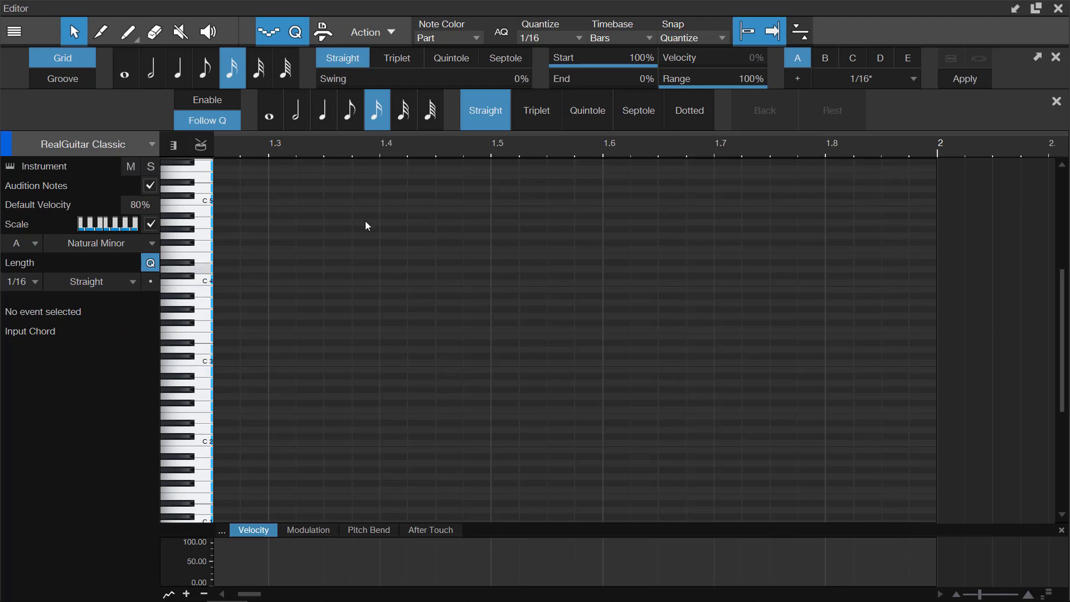
Hide the quantize options, enable step recording, and enter a four-note 1/16 chord at the start of the part.
click(297, 35)
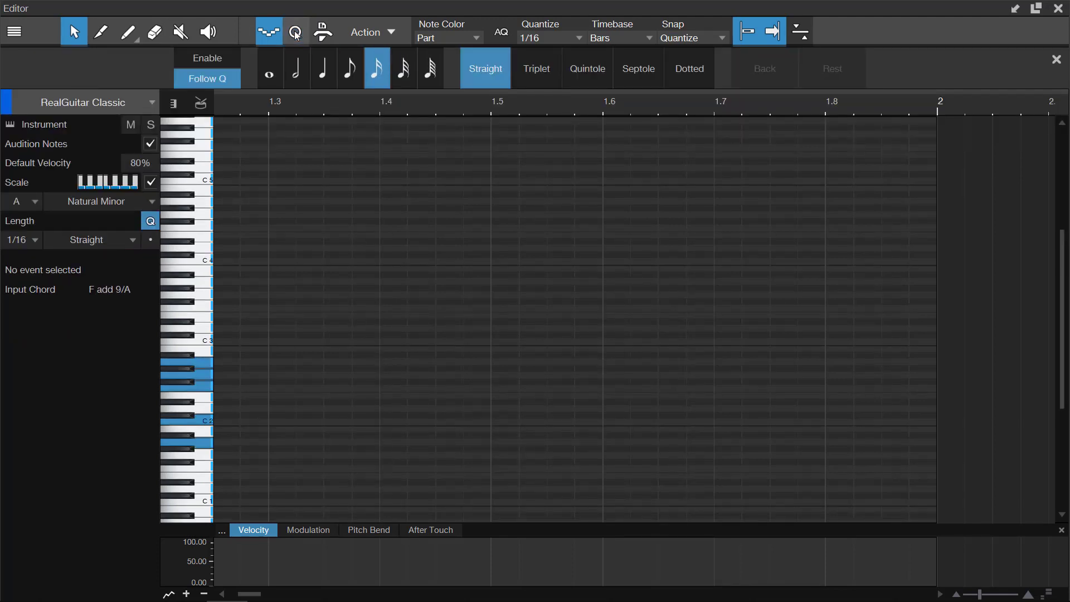
click(233, 55)
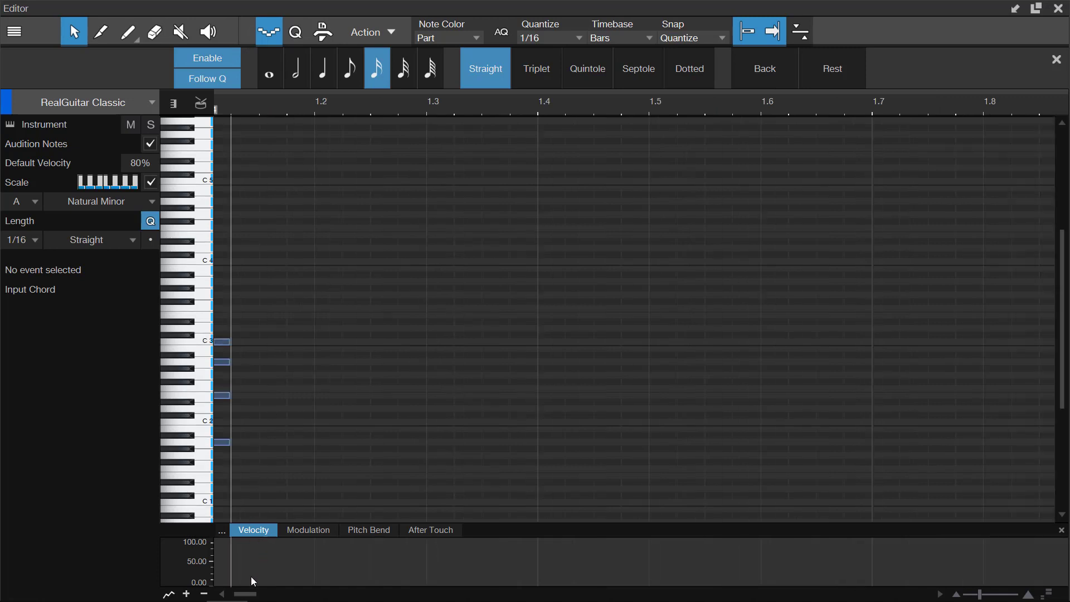
drag(251, 595, 220, 595)
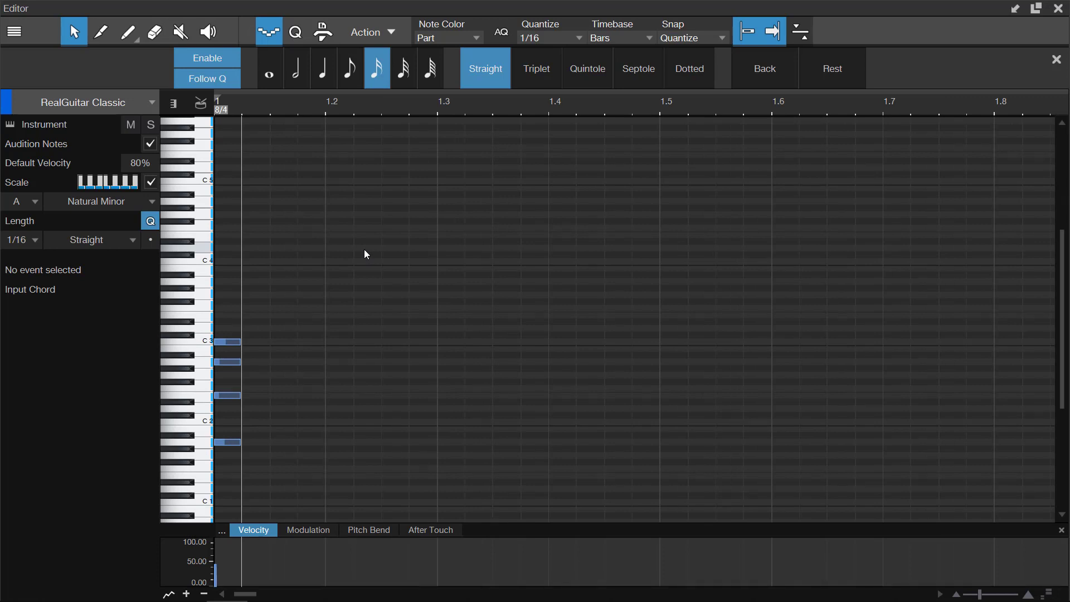
Undo the last chord entry and step-record two consecutive four-note 1/16 chords from the start of the part.
key(ctrl+z)
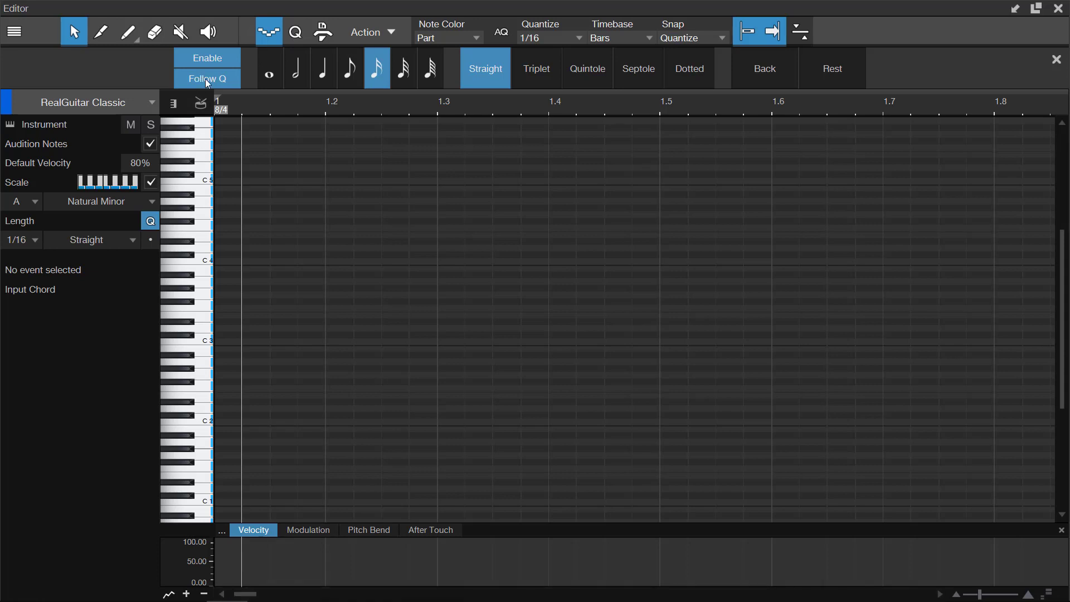
click(221, 96)
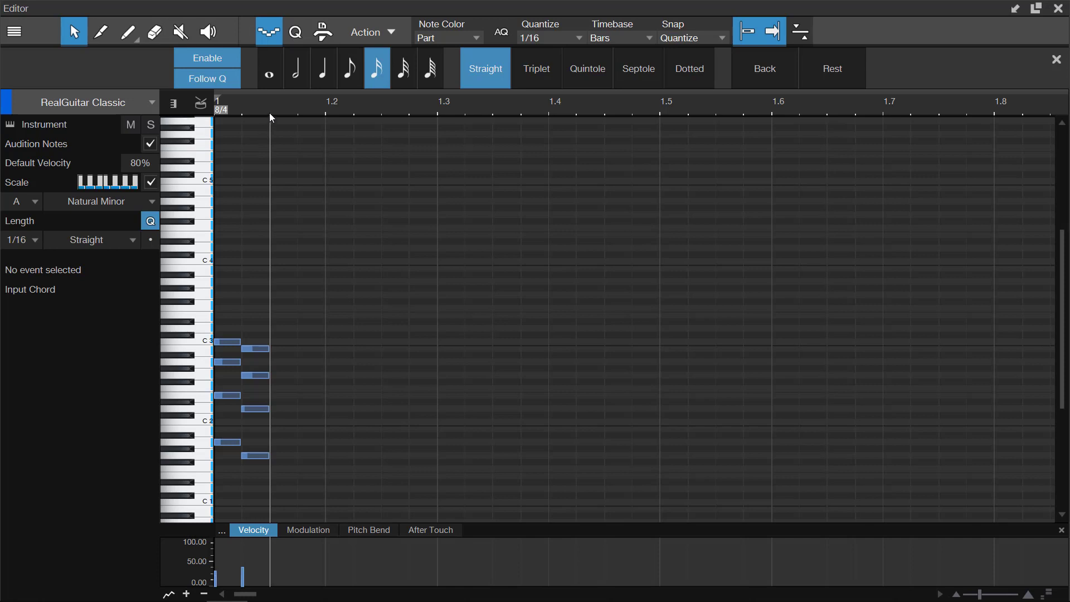
Return the playback cursor to the start and play back the two step-recorded chords.
scroll(212, 117, right, 1)
scroll(212, 117, right, 1)
scroll(278, 120, left, 2)
click(220, 108)
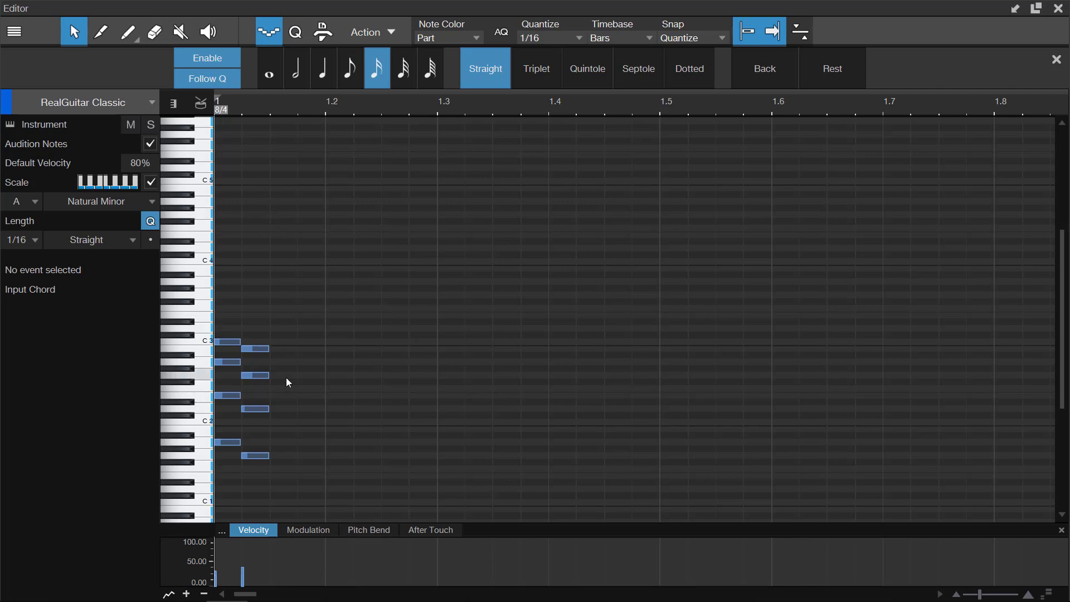
key(space)
key(space)
Try the Triplet and Quintole step values, set the step recording value to Septole, and check the matching note length options.
click(537, 71)
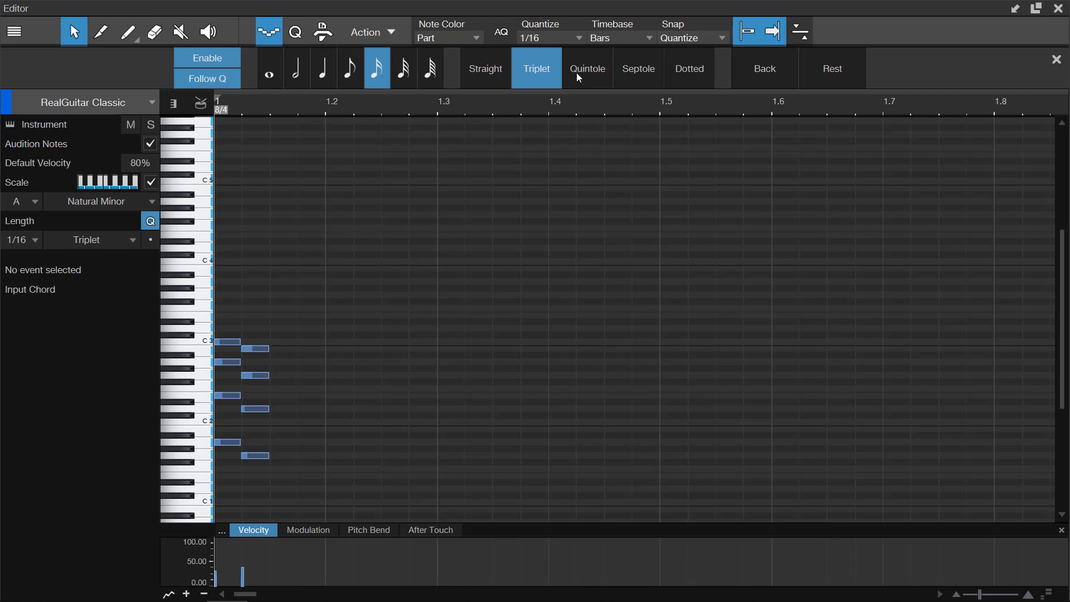
click(600, 73)
click(621, 75)
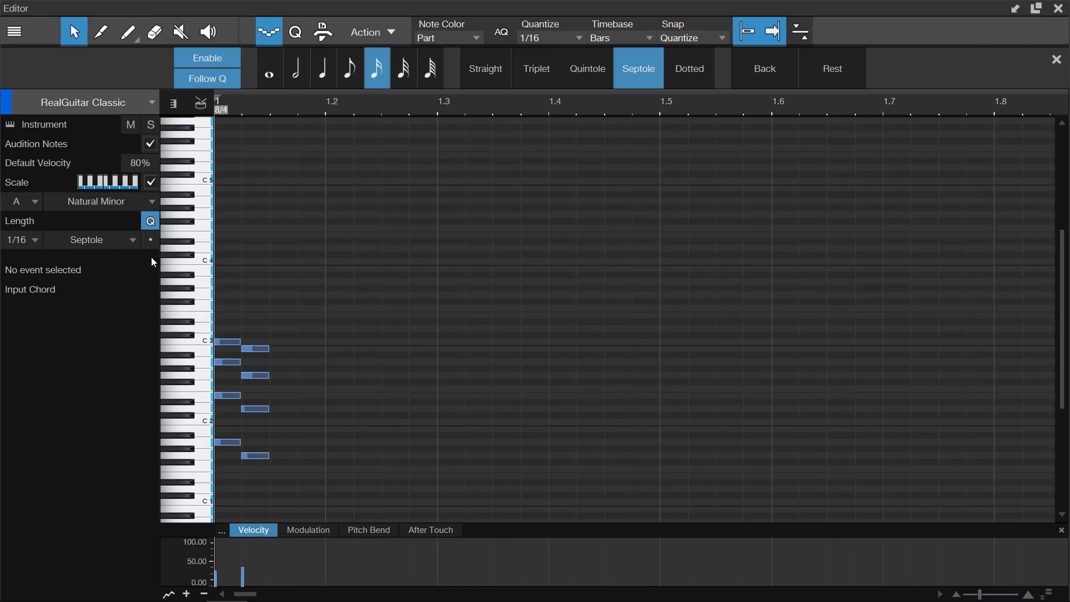
click(137, 239)
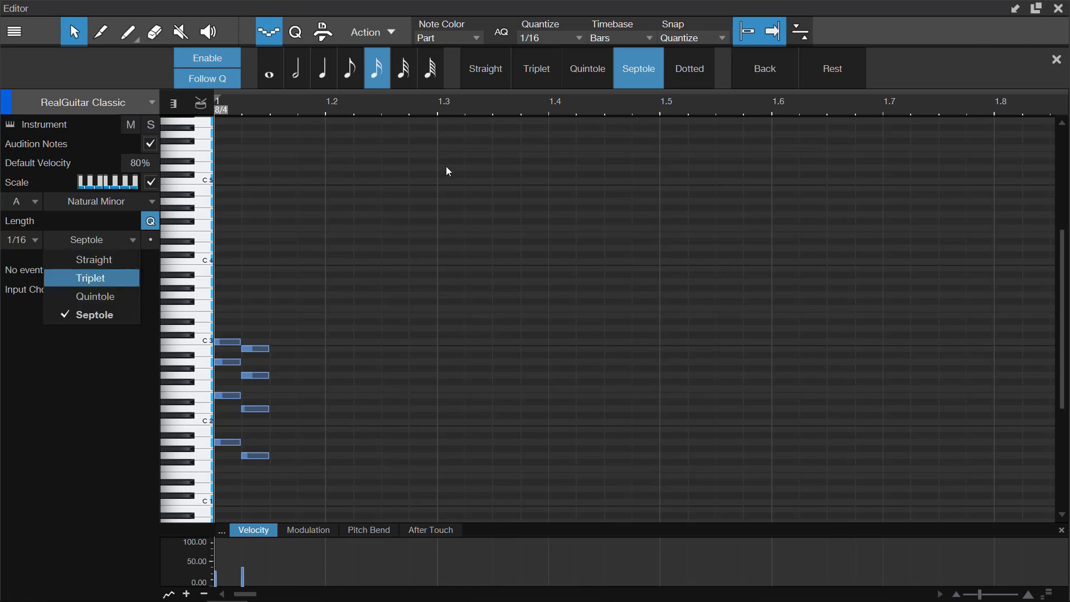
click(546, 69)
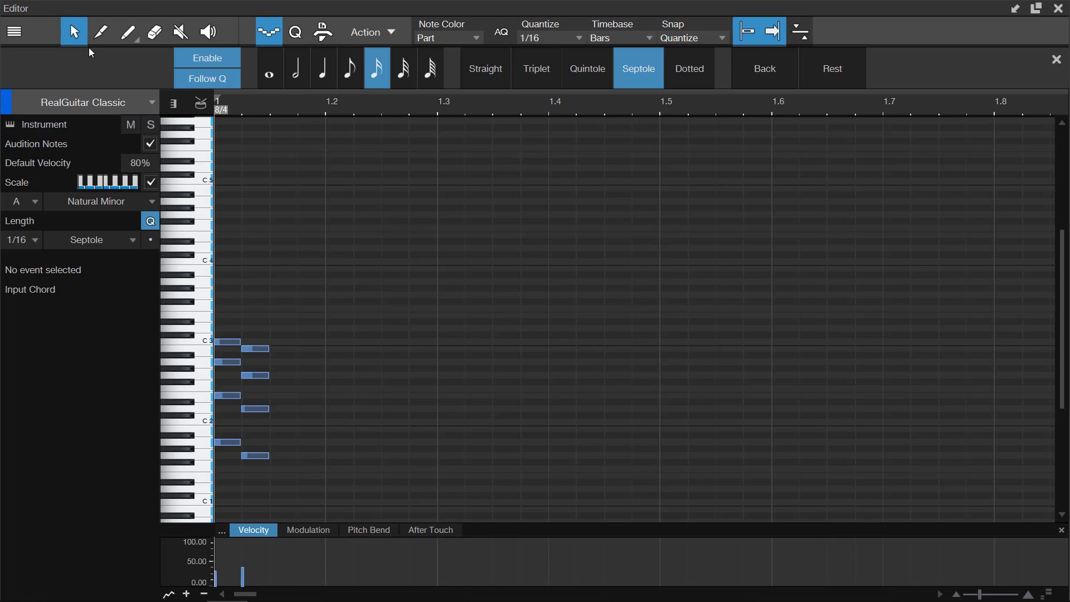
Check the editor's track selection list for RealGuitar Classic and close the editor.
click(152, 102)
click(152, 102)
click(1057, 12)
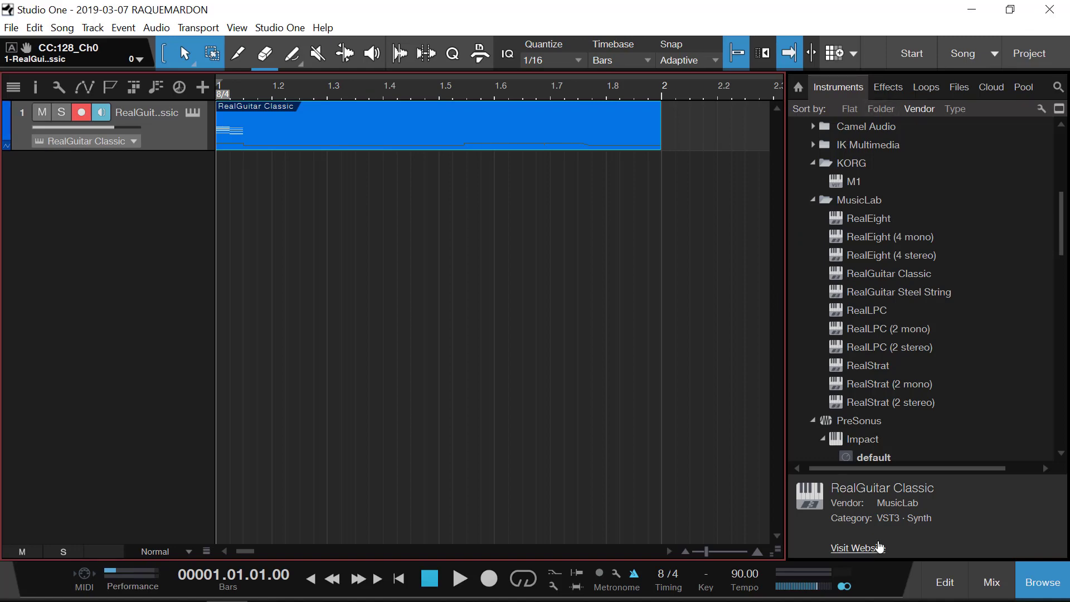